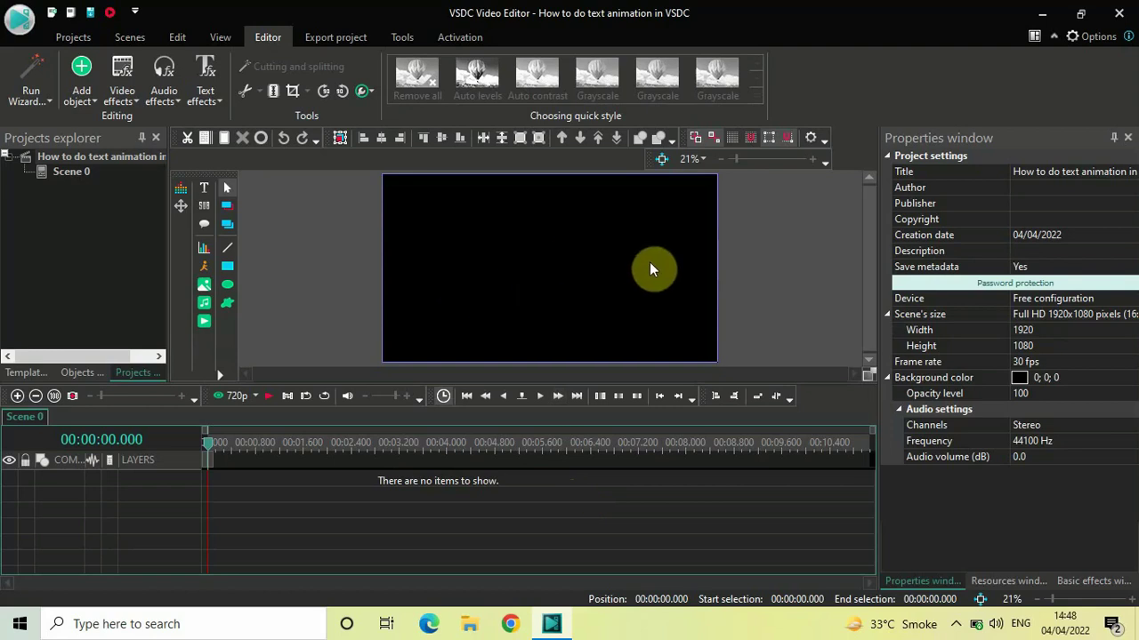
- Add a text object from the cursor position, about 1695 by 305 px, across the scene's middle and enter "TEXT ANIMATION"
{"action": "left_click", "coordinate": [82, 81]}
{"action": "mouse_move", "coordinate": [153, 253]}
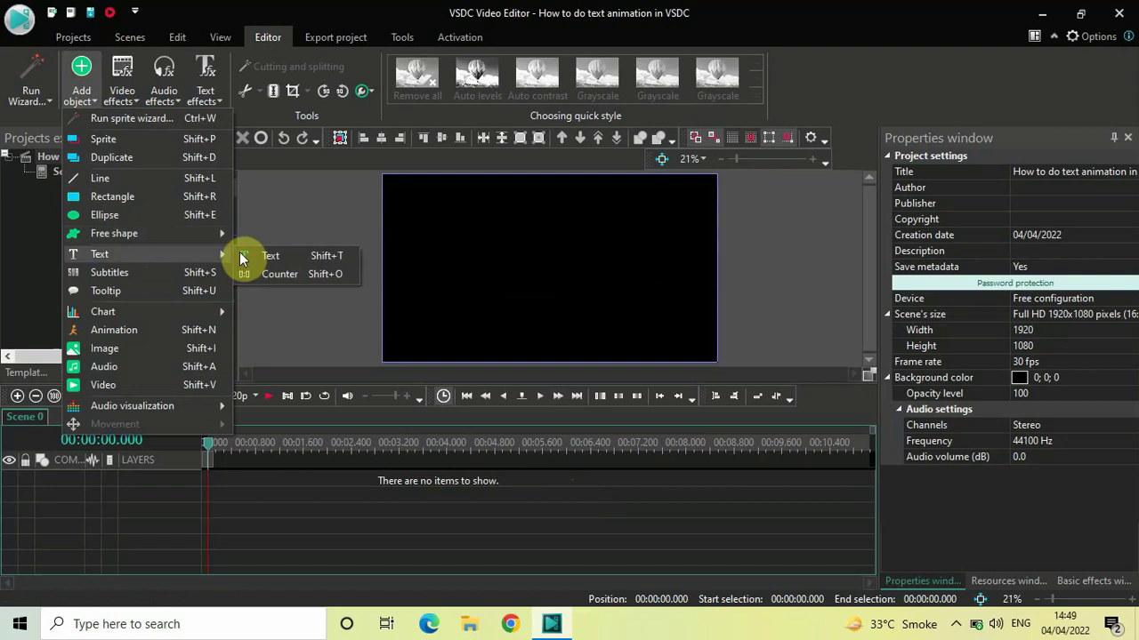
{"action": "left_click", "coordinate": [279, 251]}
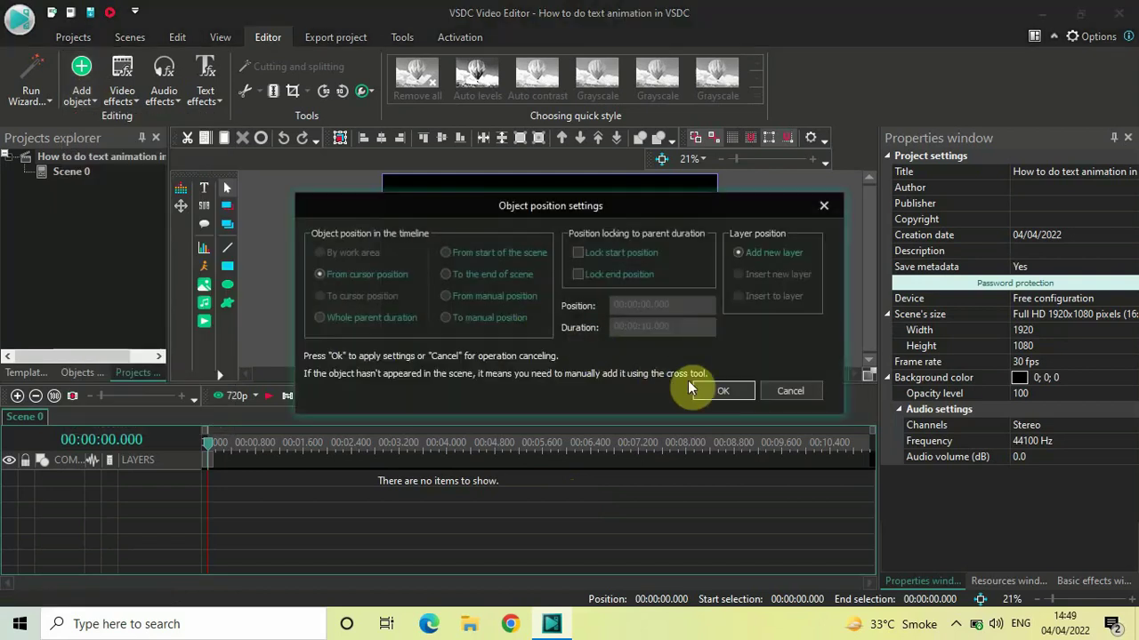
{"action": "left_click", "coordinate": [718, 390]}
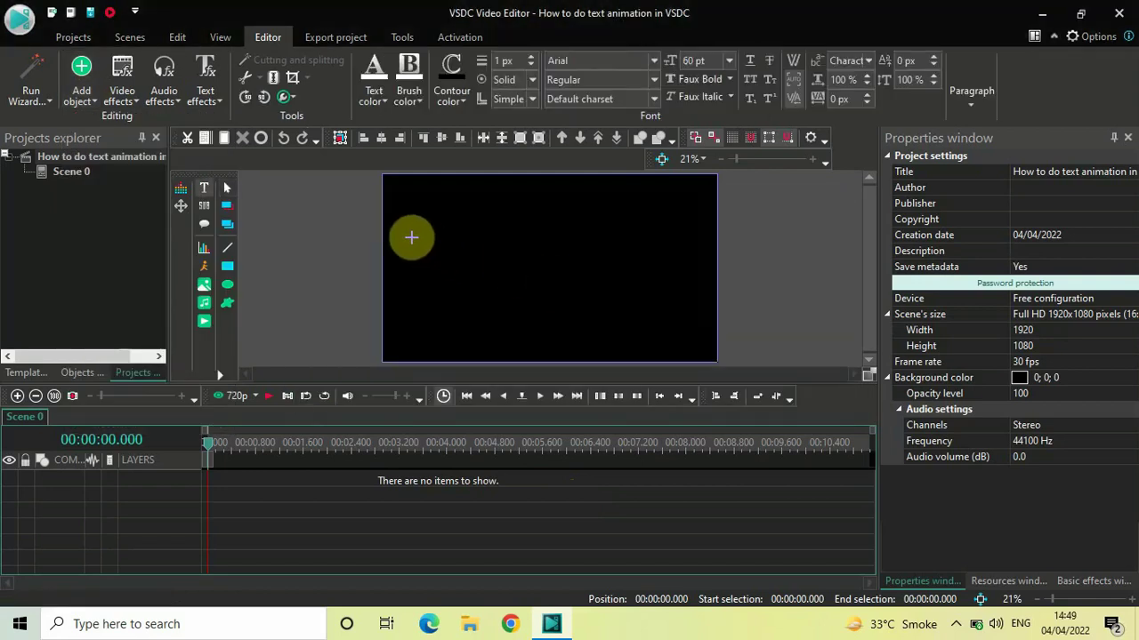
{"action": "left_click_drag", "start_coordinate": [396, 233], "coordinate": [693, 287]}
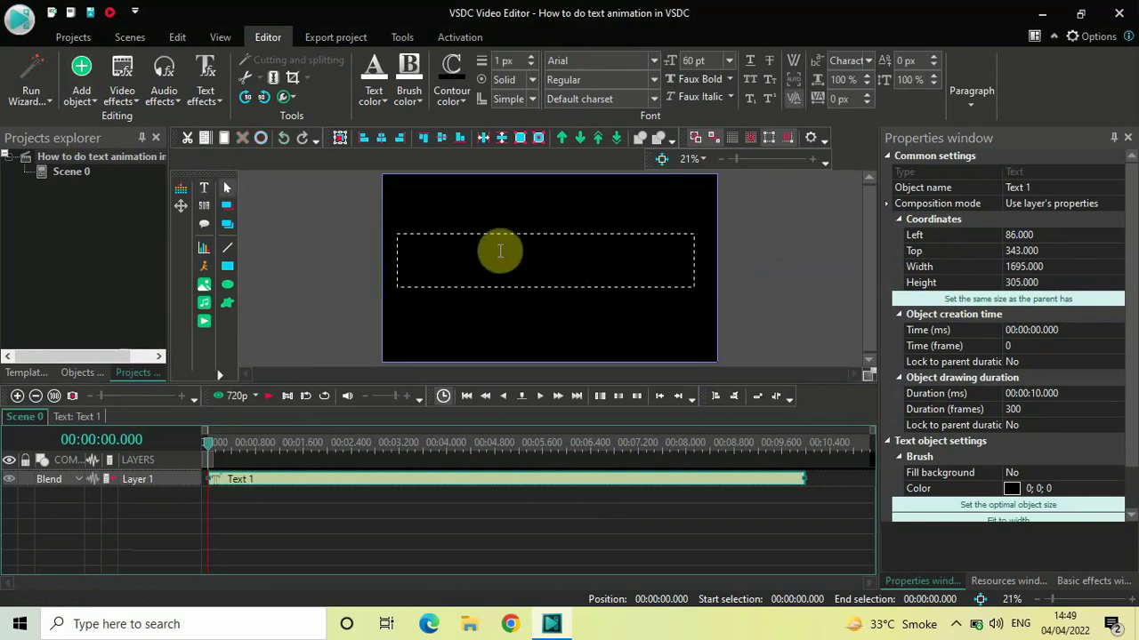
{"action": "key", "text": "Caps_Lock"}
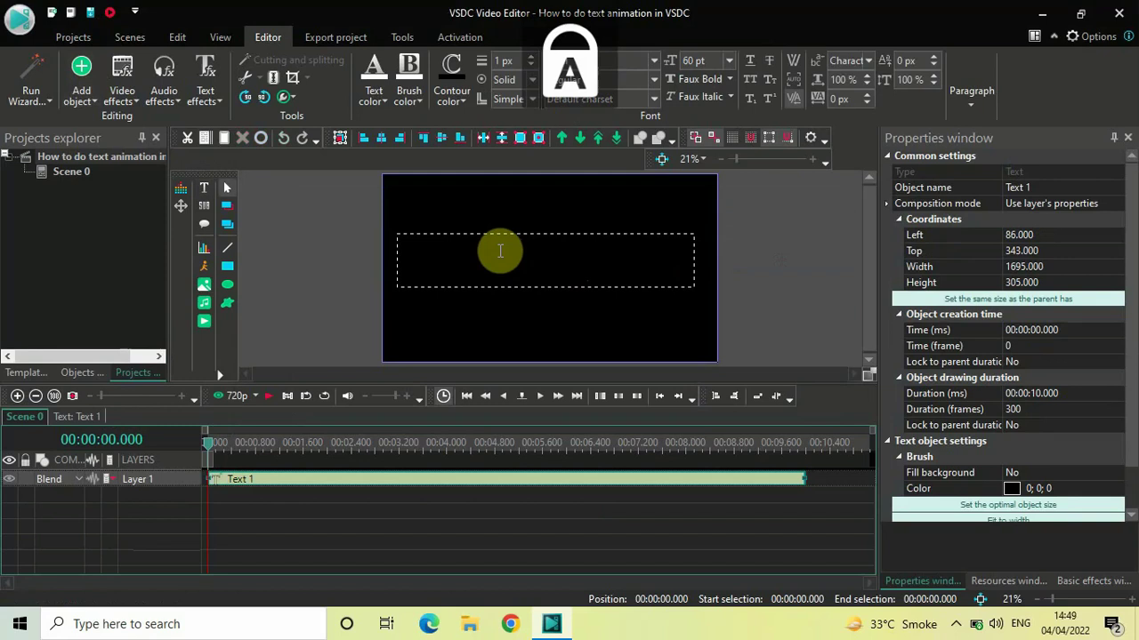
{"action": "type", "text": "TEXT"}
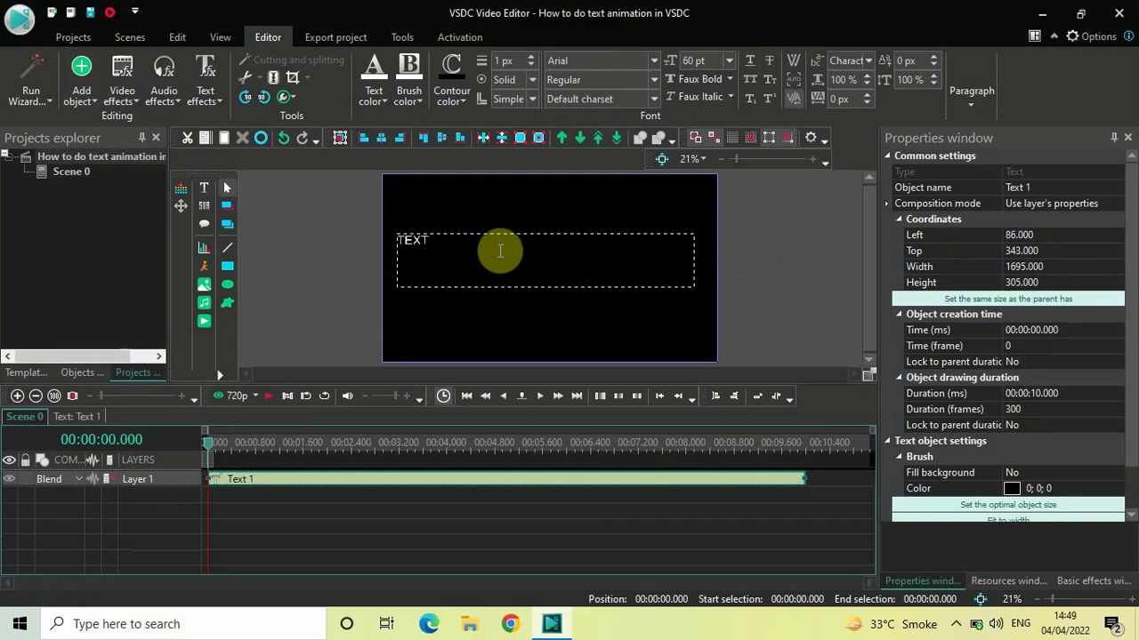
{"action": "type", "text": " ANIMATION"}
- Centre the whole text horizontally and vertically within its text box
{"action": "key", "text": "ctrl+a"}
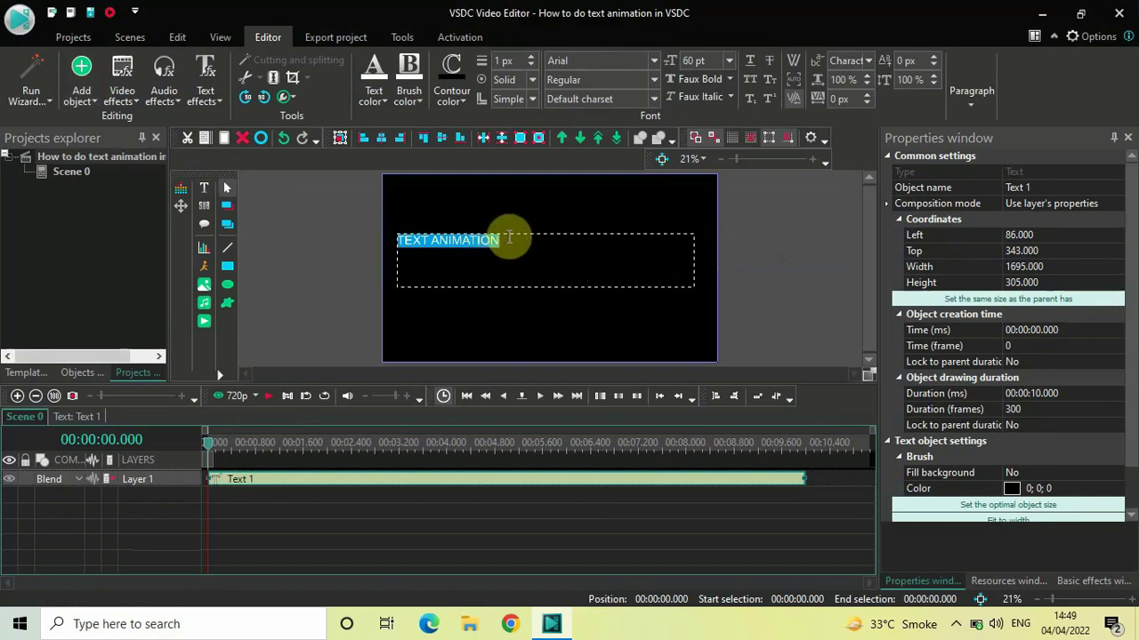
{"action": "left_click", "coordinate": [987, 91]}
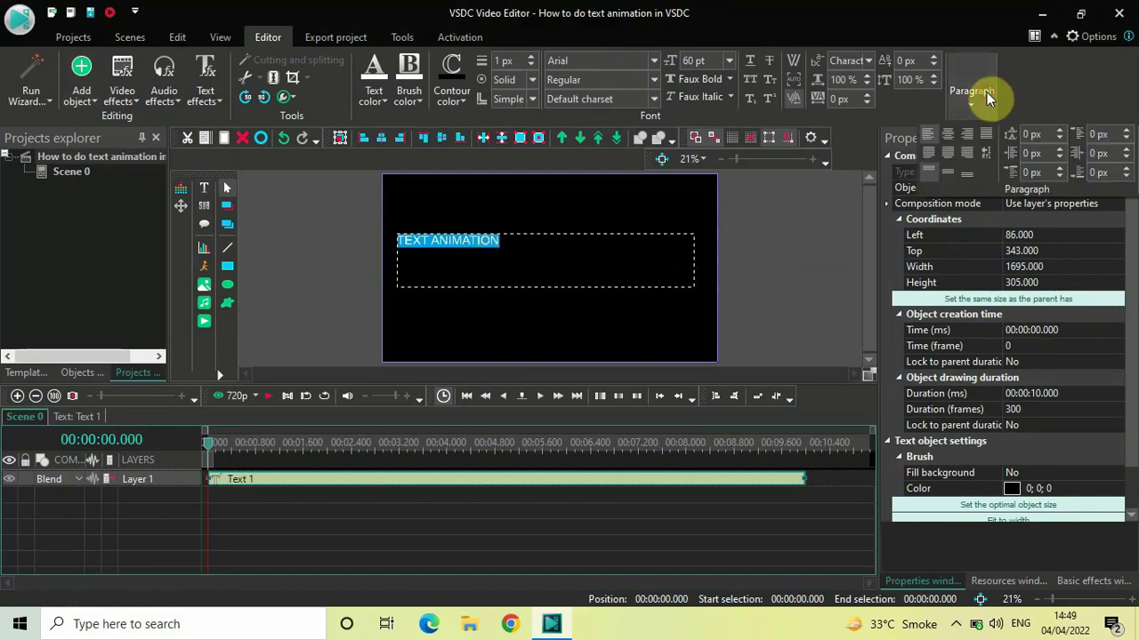
{"action": "left_click", "coordinate": [946, 134]}
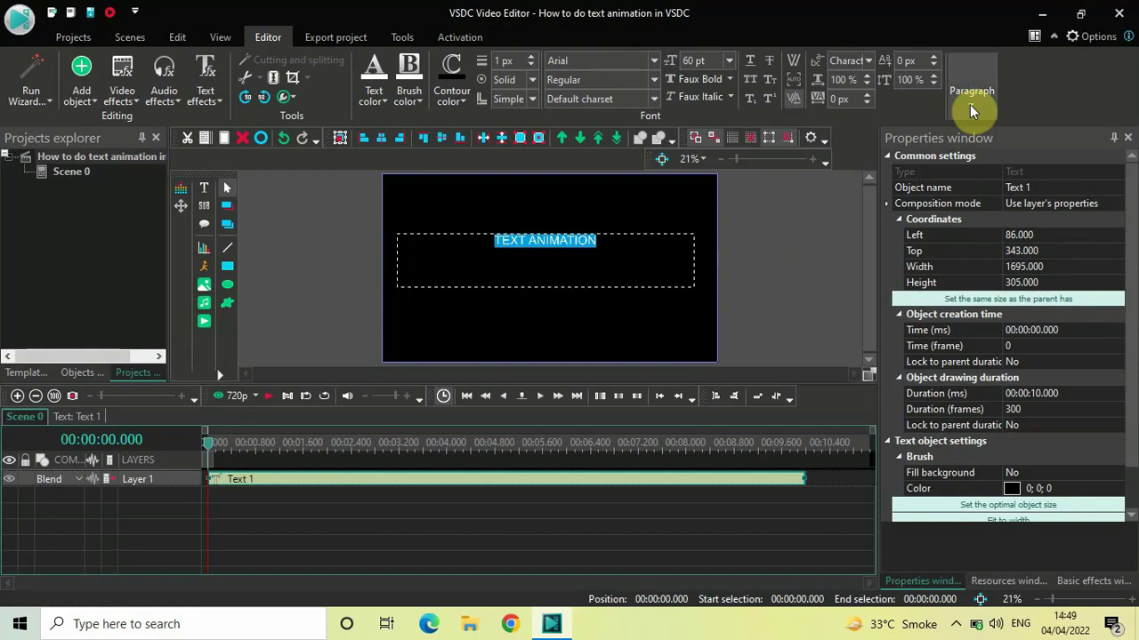
{"action": "left_click", "coordinate": [968, 105]}
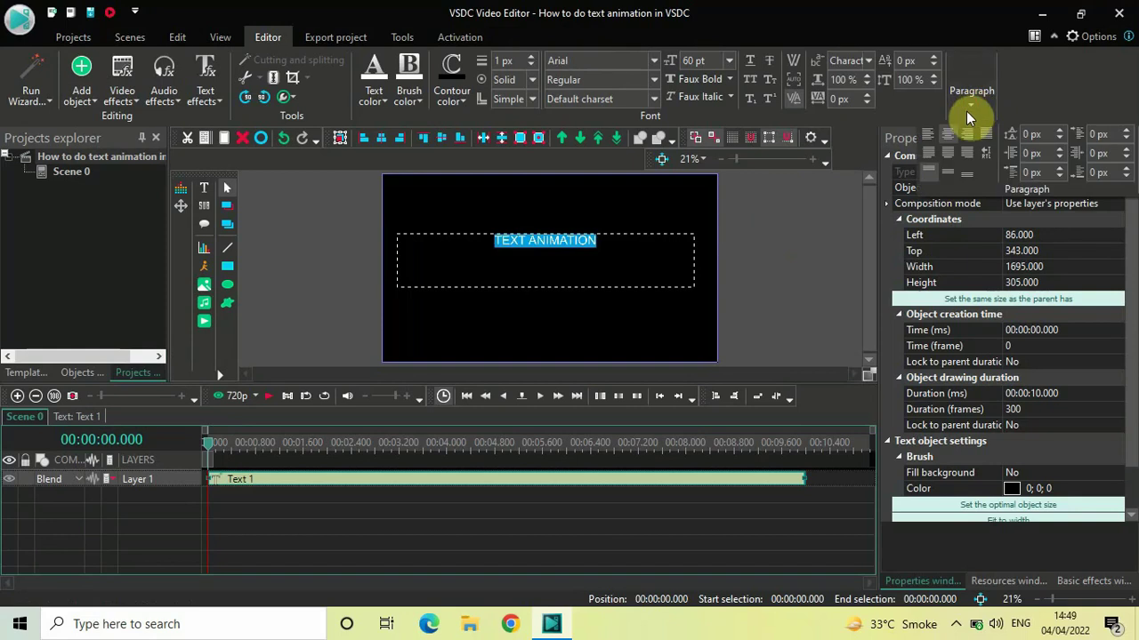
{"action": "left_click", "coordinate": [948, 173]}
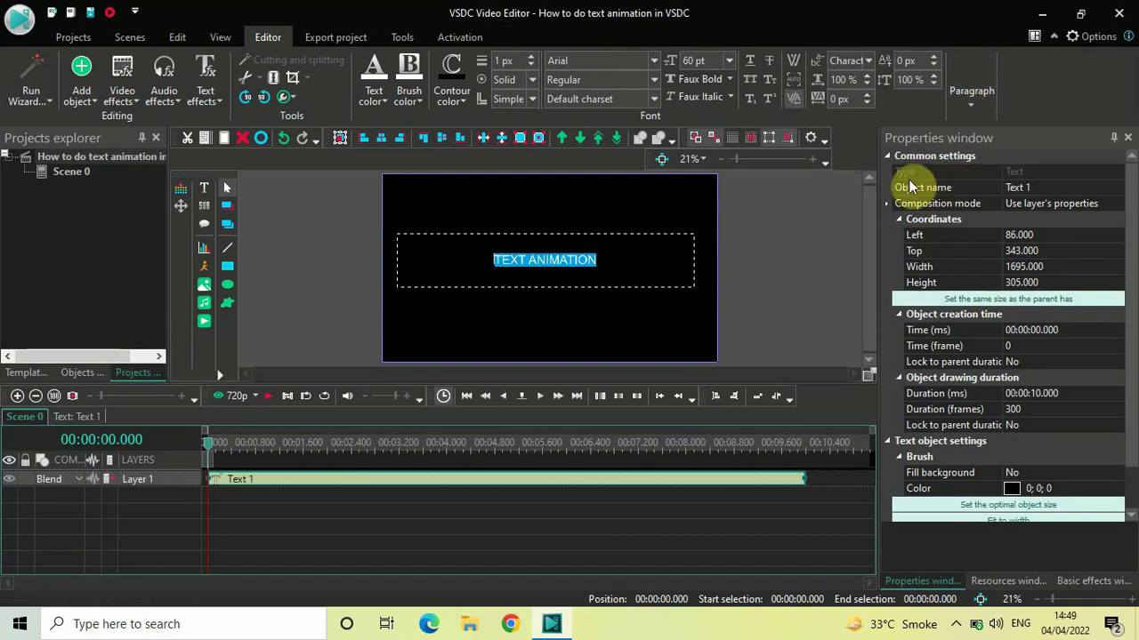
- Change the selected text's font to Montserrat Black
{"action": "left_click", "coordinate": [601, 60]}
{"action": "type", "text": "Montserrat Black"}
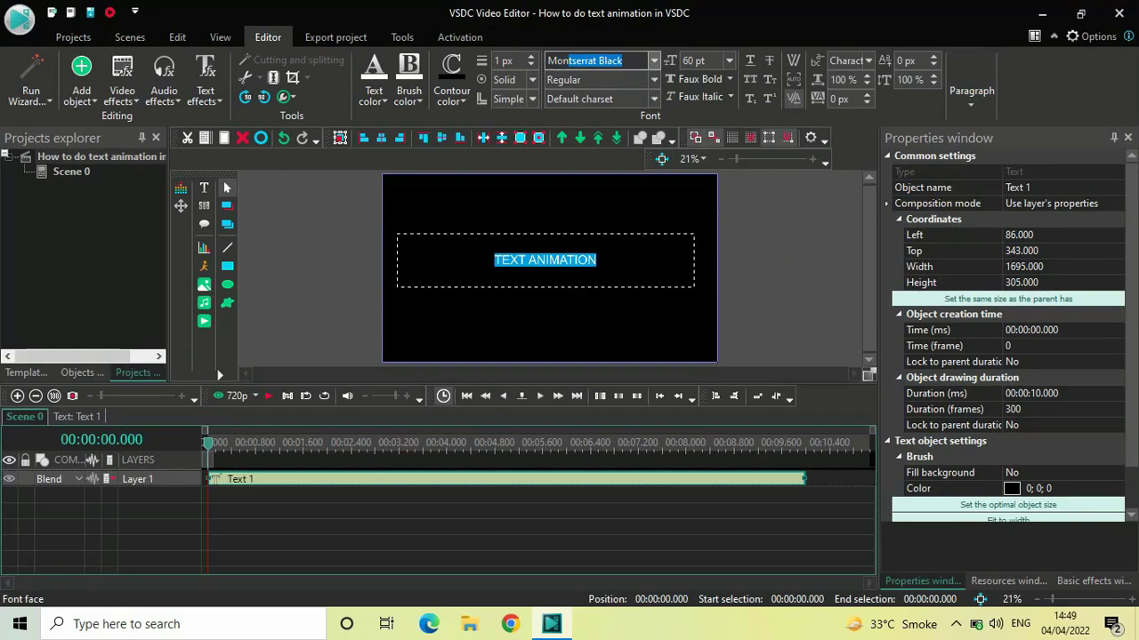
{"action": "key", "text": "Return"}
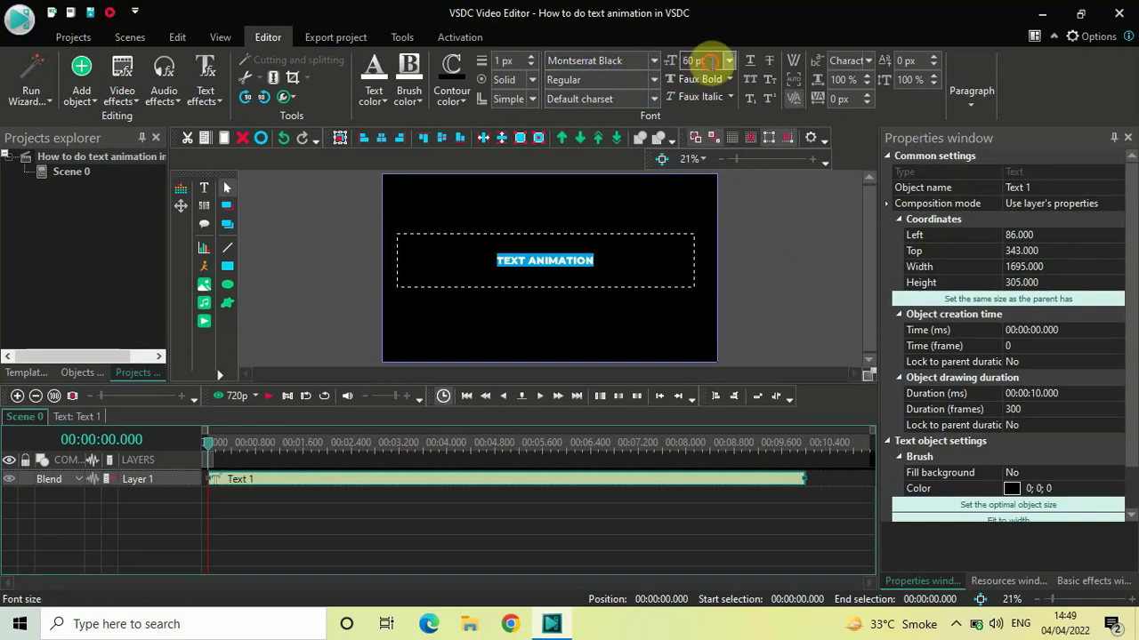
- Try a font size of 200 pt for the selected text
{"action": "left_click", "coordinate": [710, 62]}
{"action": "key", "text": "BackSpace"}
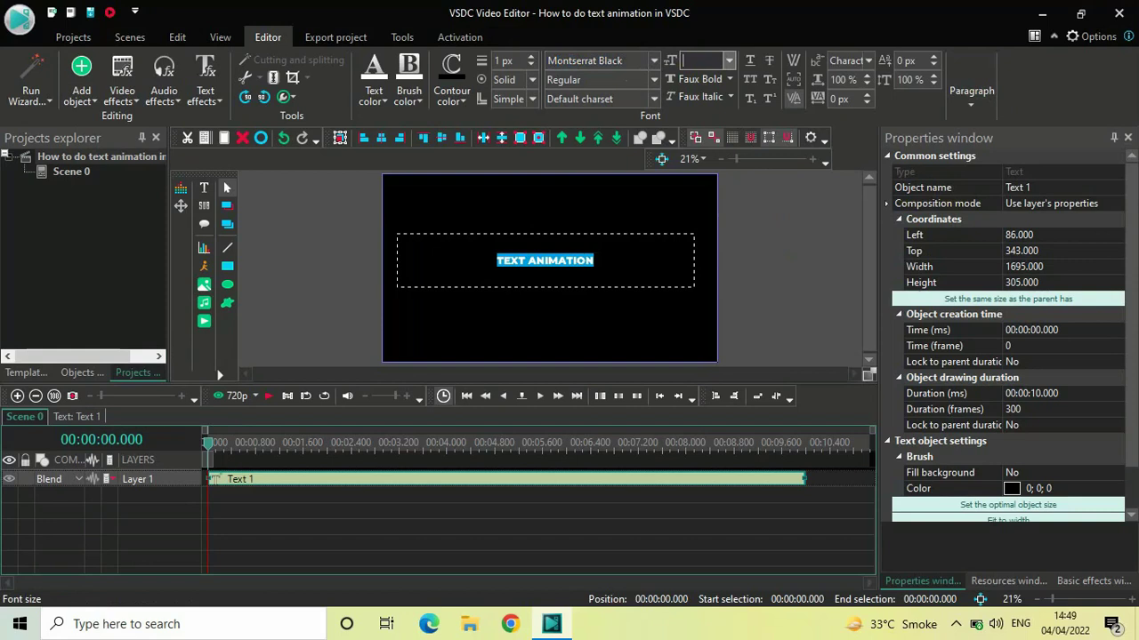
{"action": "type", "text": "200"}
{"action": "key", "text": "Return"}
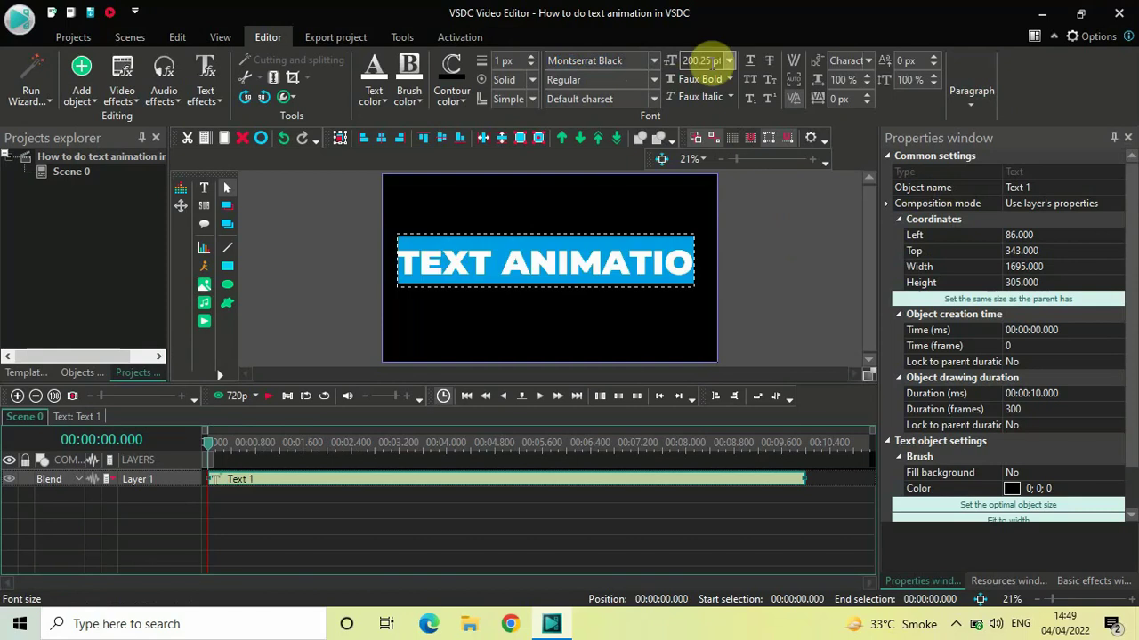
- Set the selected text's font size to 180 pt and finish editing the text
{"action": "left_click", "coordinate": [704, 60]}
{"action": "key", "text": "BackSpace"}
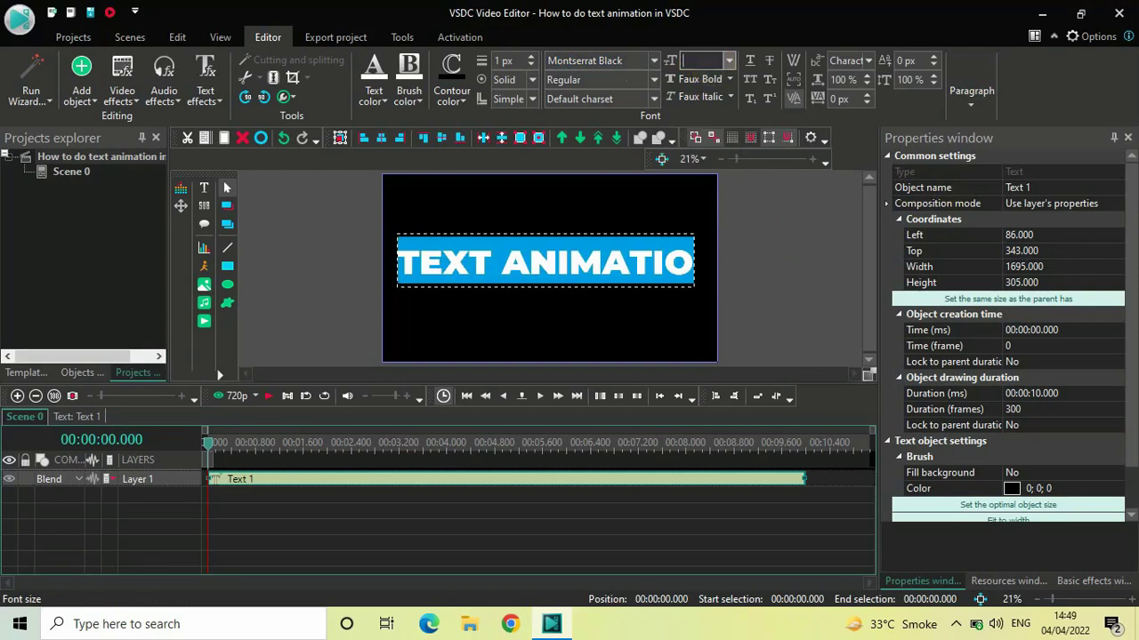
{"action": "type", "text": "180"}
{"action": "key", "text": "Return"}
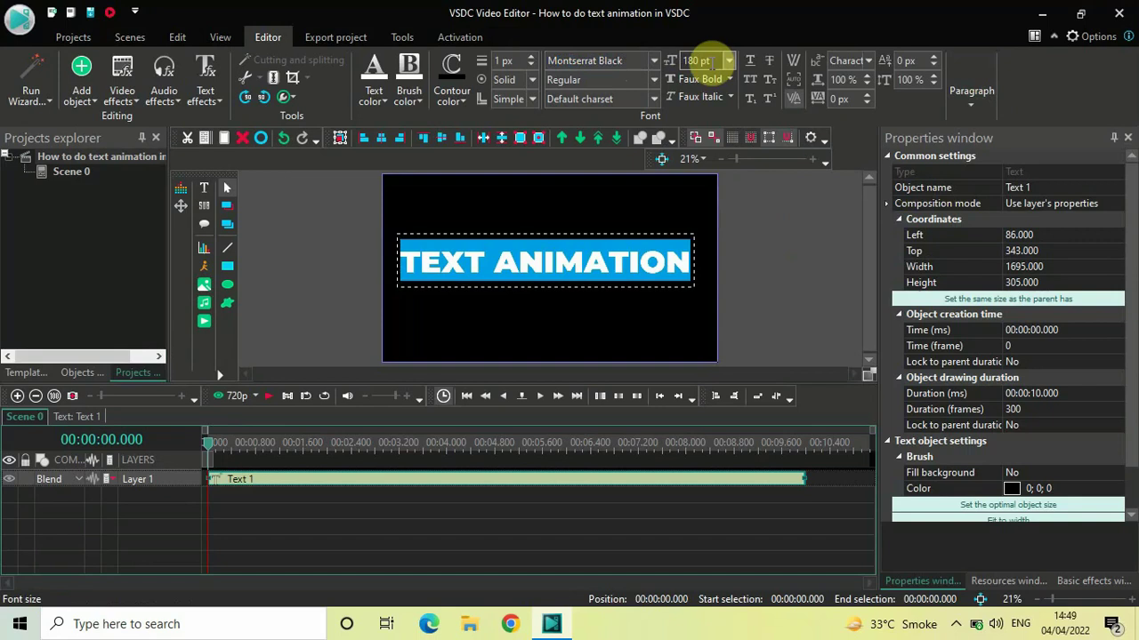
{"action": "left_click", "coordinate": [768, 269]}
{"action": "left_click", "coordinate": [767, 269]}
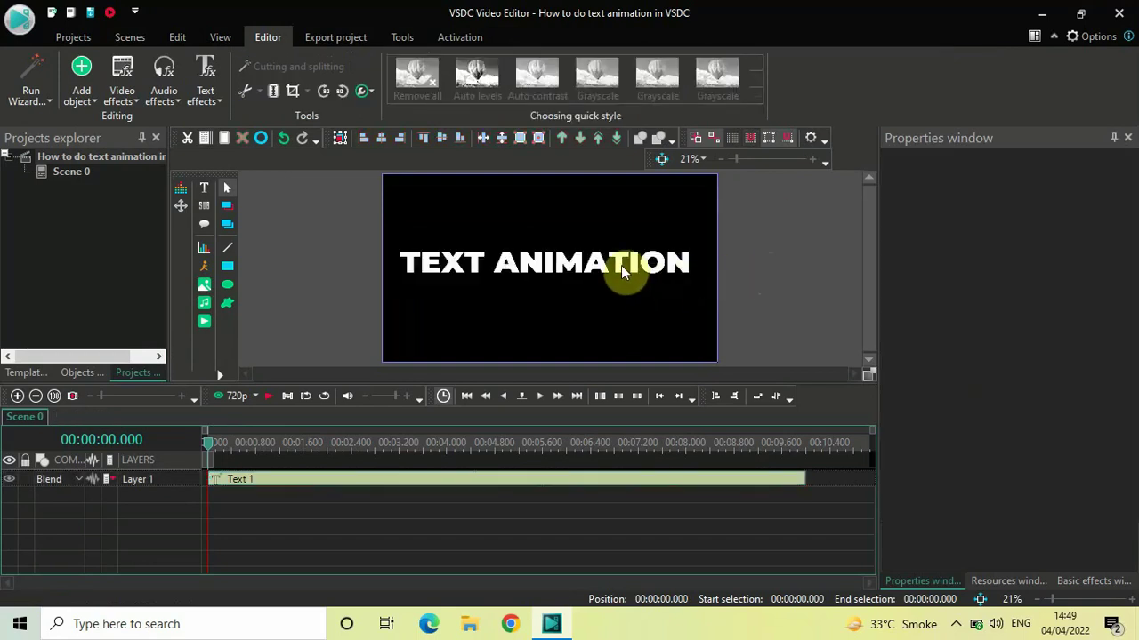
- Align the text object to the centre of the scene, both horizontally and vertically
{"action": "left_click", "coordinate": [621, 265]}
{"action": "double_click", "coordinate": [621, 263]}
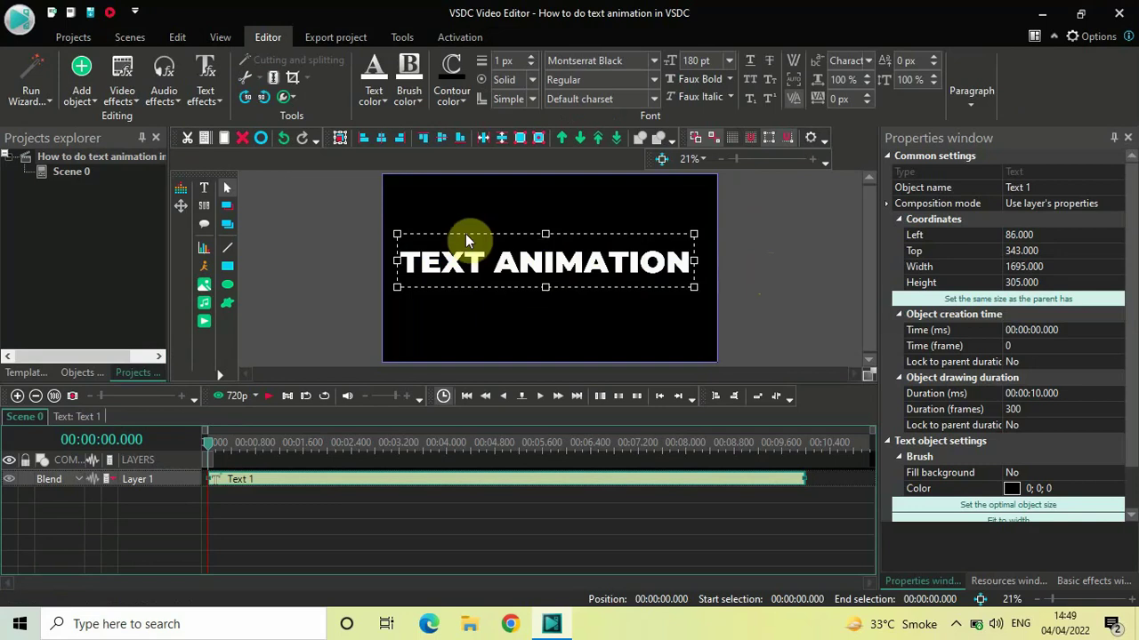
{"action": "left_click", "coordinate": [380, 138]}
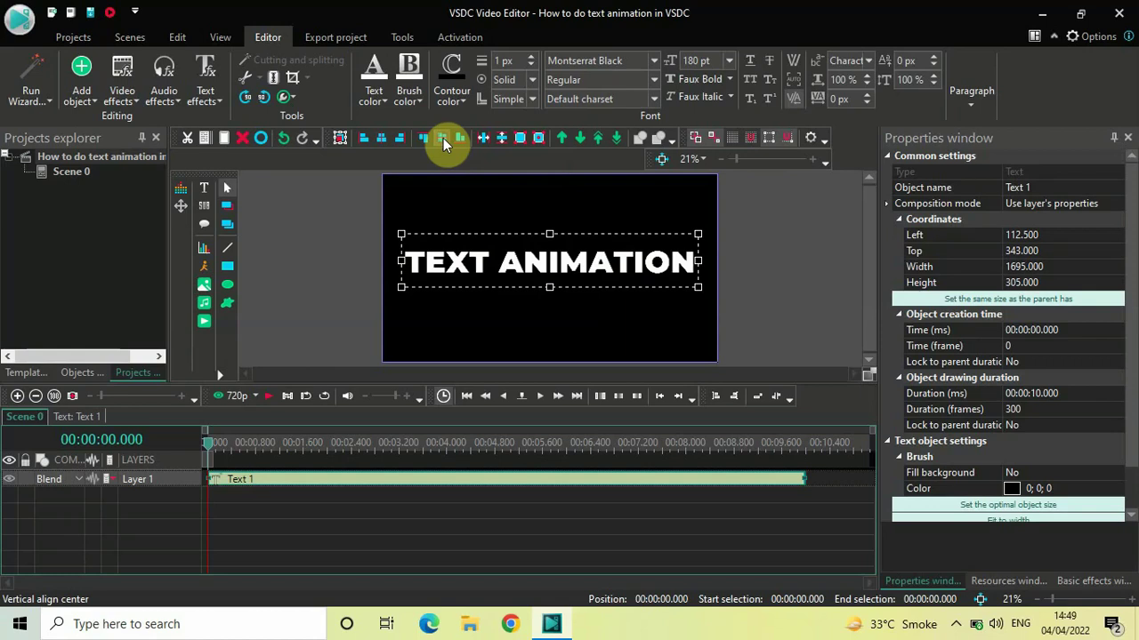
{"action": "left_click", "coordinate": [443, 139]}
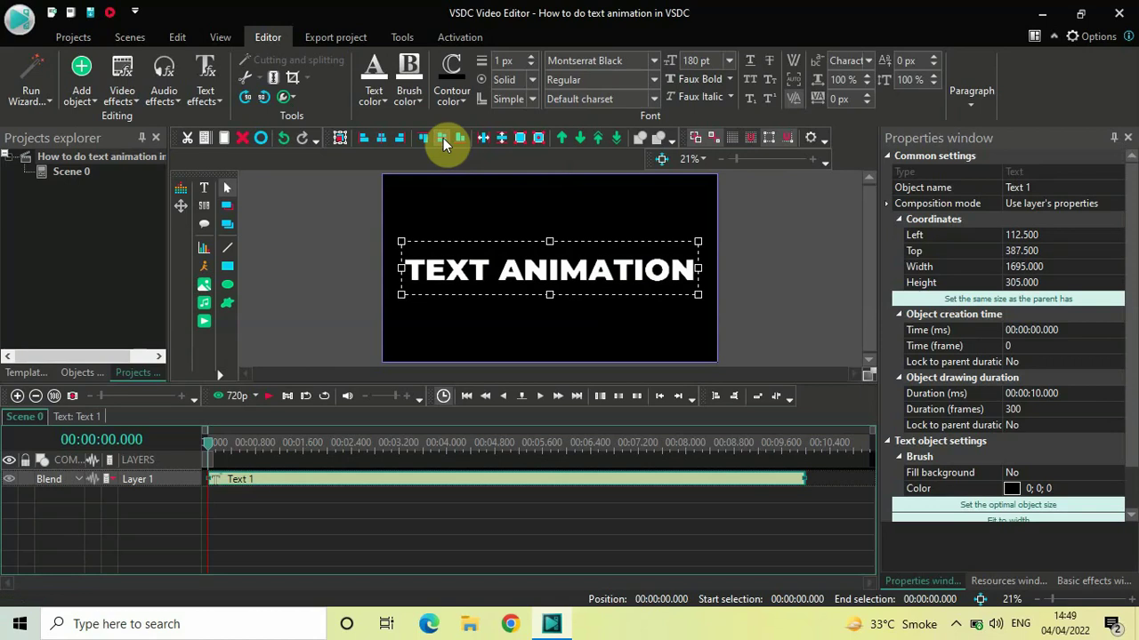
{"action": "left_click", "coordinate": [516, 500]}
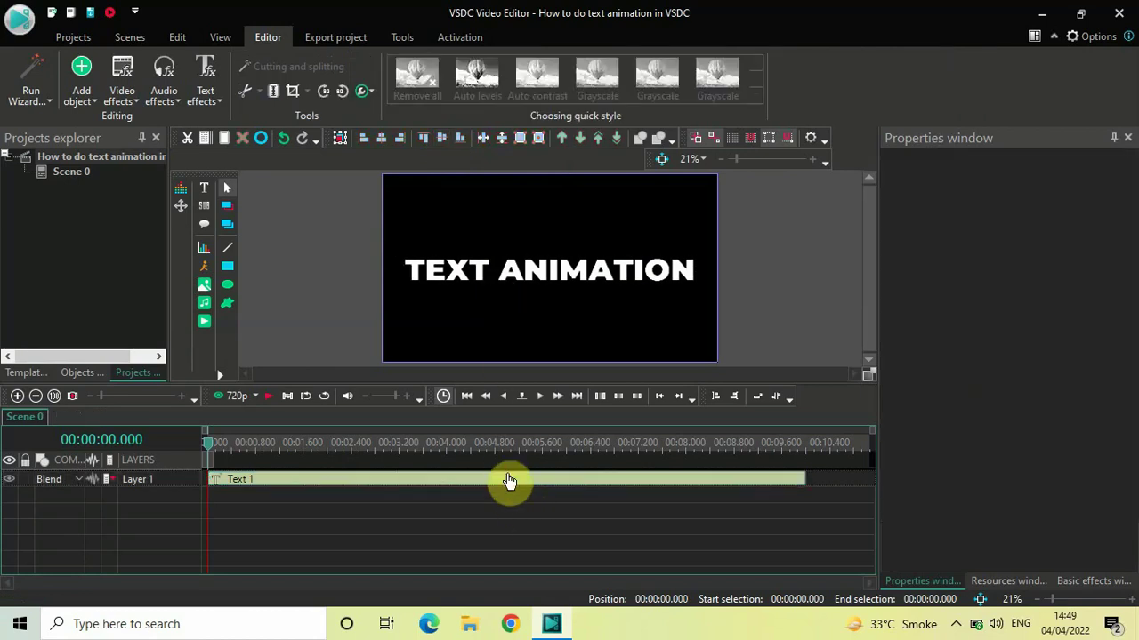
- Set the text object's drawing duration to 00:00:06.000
{"action": "left_click", "coordinate": [508, 481]}
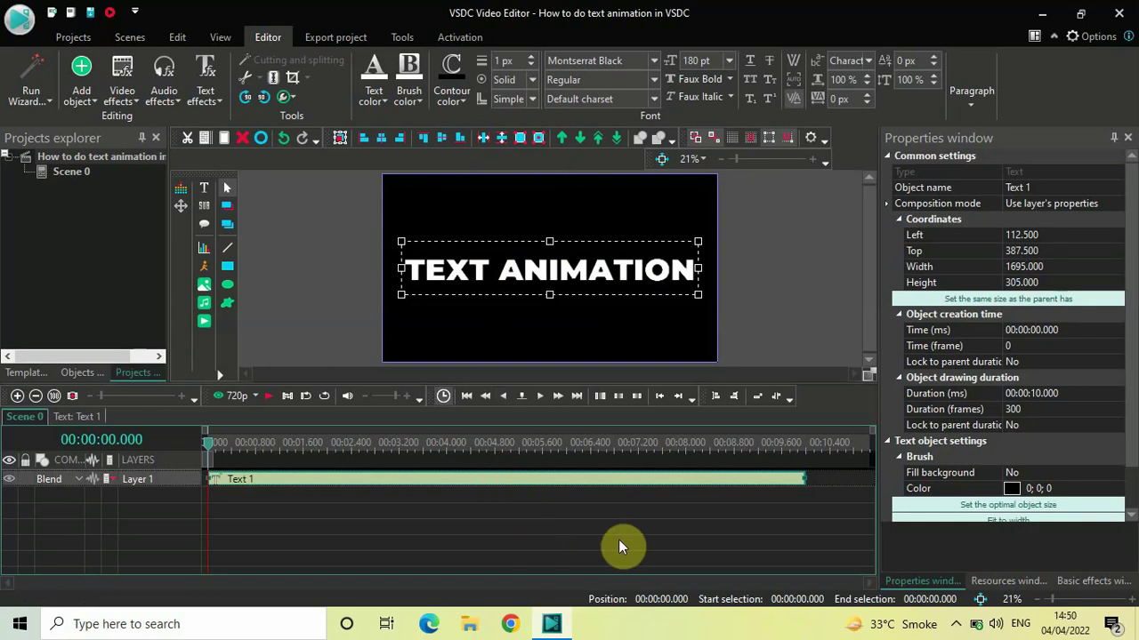
{"action": "left_click", "coordinate": [943, 393]}
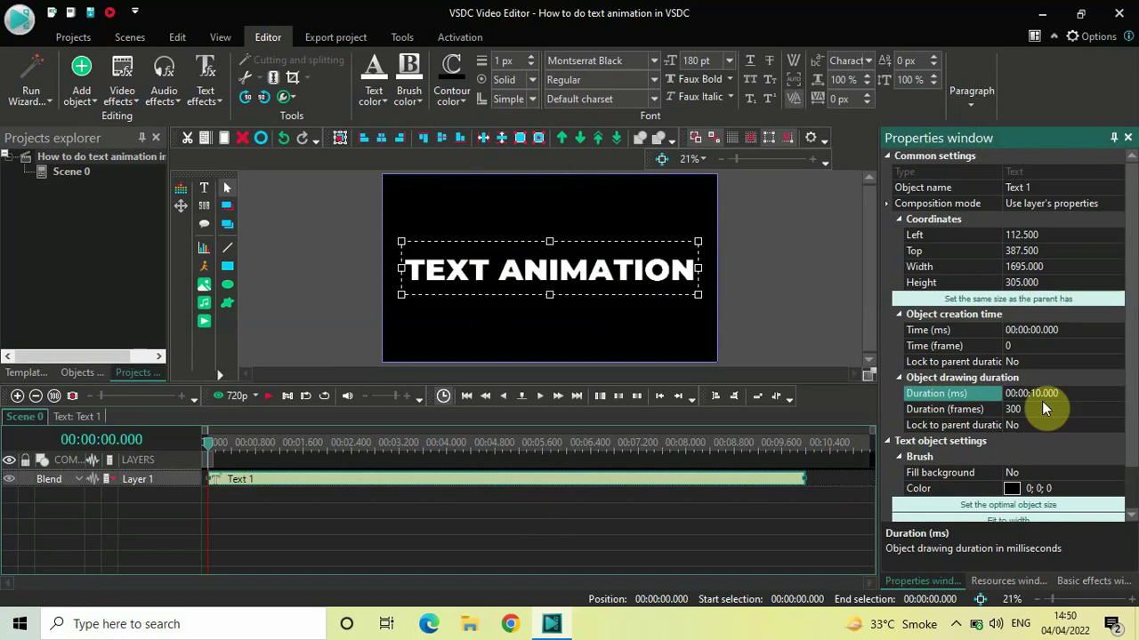
{"action": "left_click", "coordinate": [1081, 395]}
{"action": "key", "text": "BackSpace"}
{"action": "key", "text": "BackSpace"}
{"action": "key", "text": "BackSpace"}
{"action": "key", "text": "BackSpace"}
{"action": "key", "text": "BackSpace"}
{"action": "key", "text": "BackSpace"}
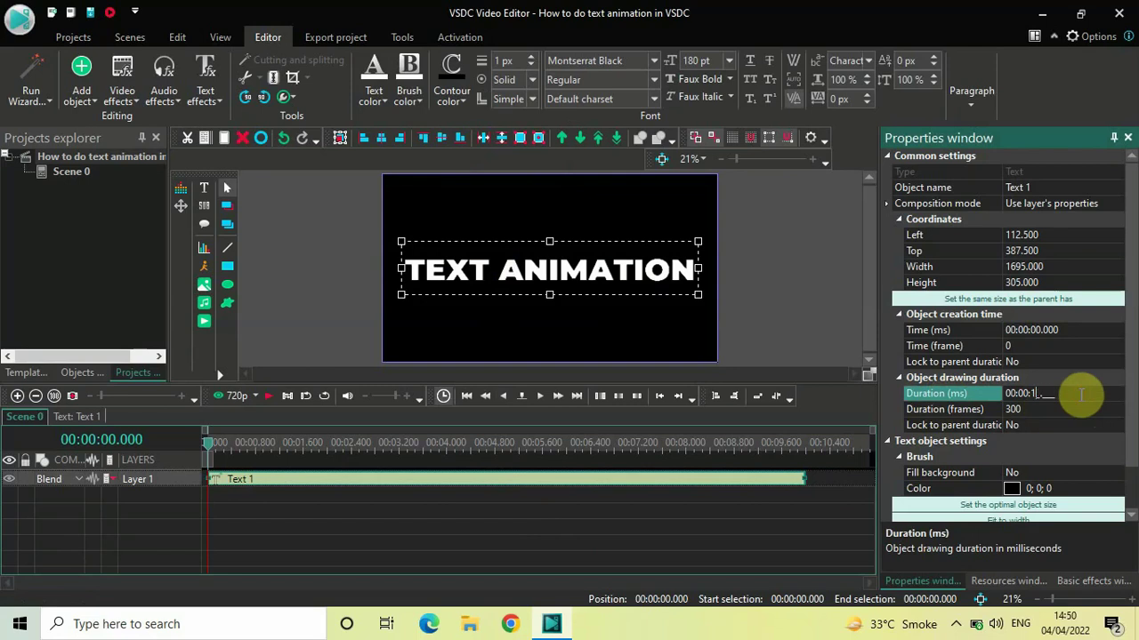
{"action": "type", "text": "060000"}
{"action": "key", "text": "Return"}
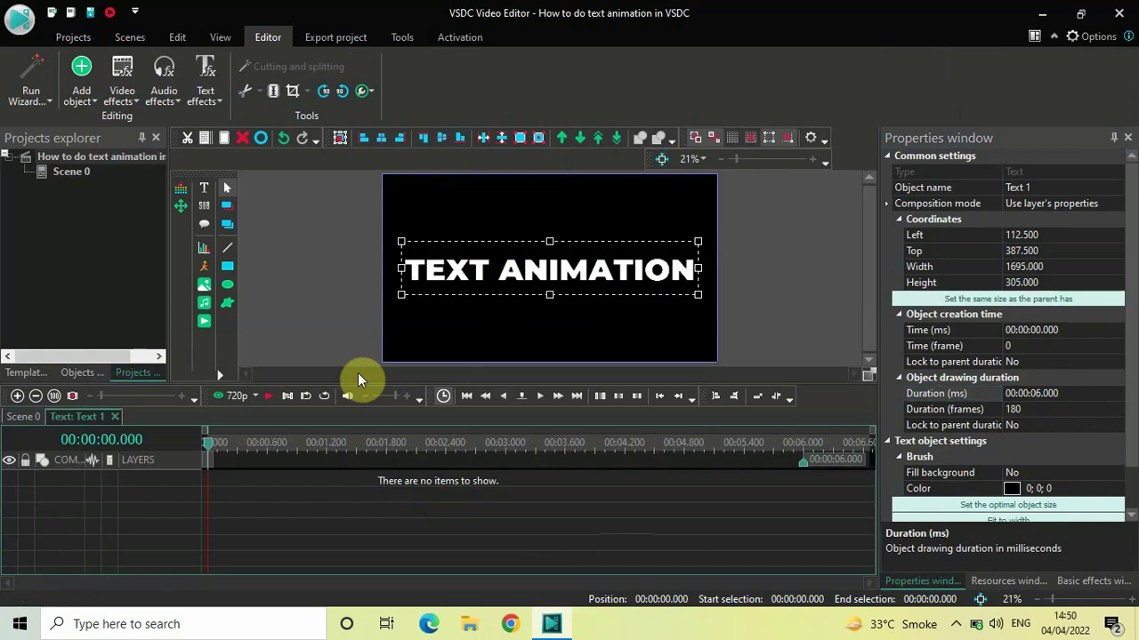
- Add a recoloring text effect to the text object on a new layer and move it to the start of the timeline
{"action": "left_click", "coordinate": [205, 95]}
{"action": "left_click", "coordinate": [251, 119]}
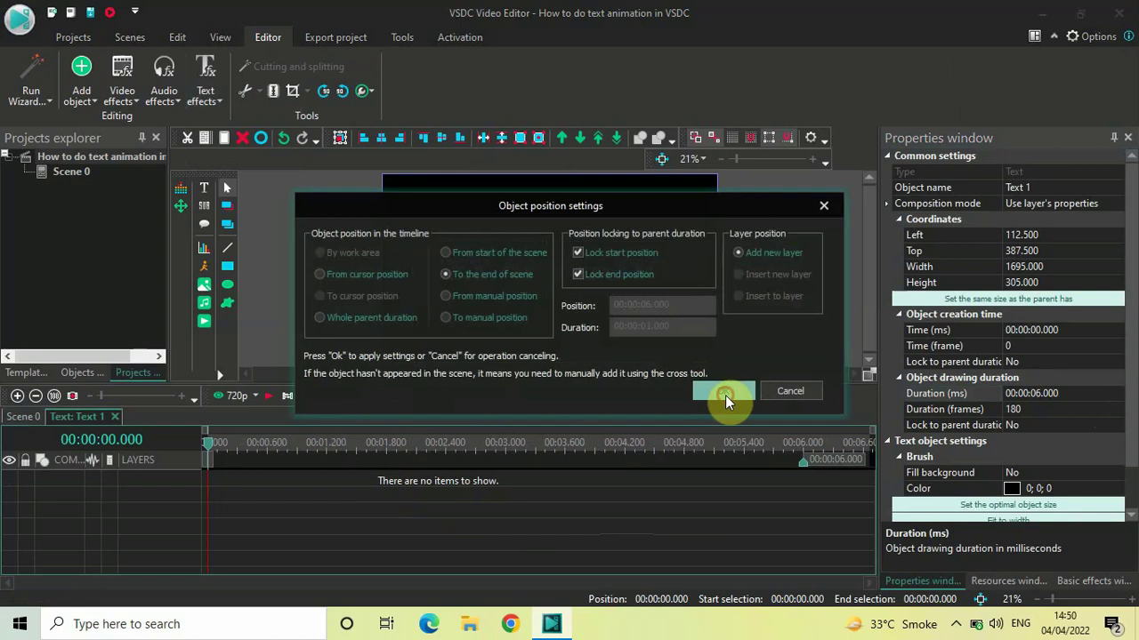
{"action": "left_click", "coordinate": [725, 395]}
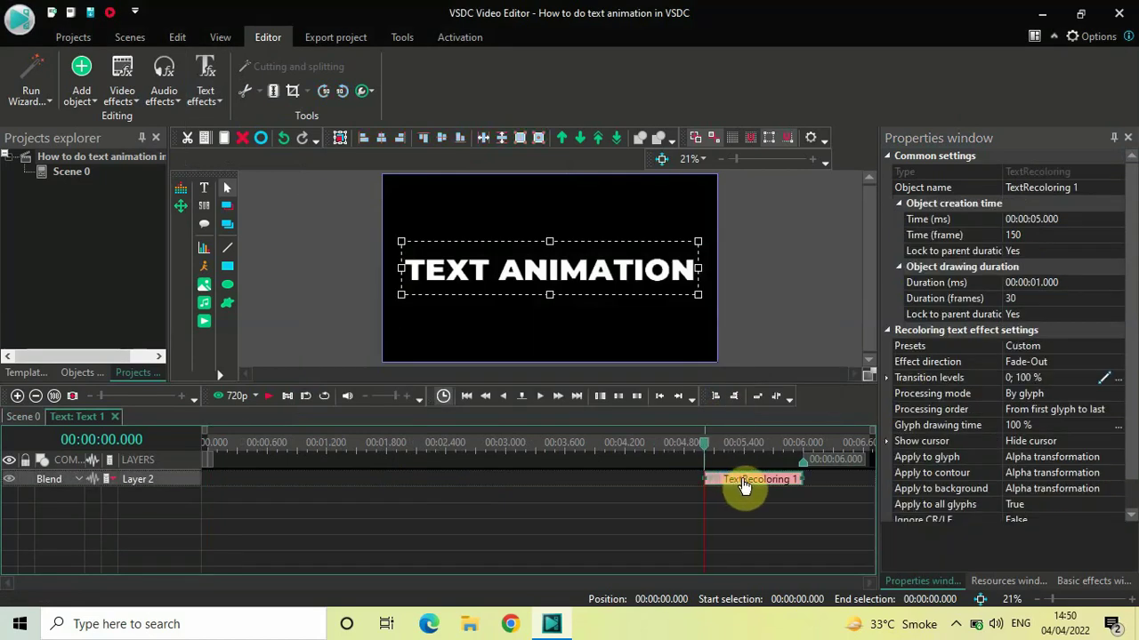
{"action": "left_click_drag", "start_coordinate": [741, 483], "coordinate": [115, 377]}
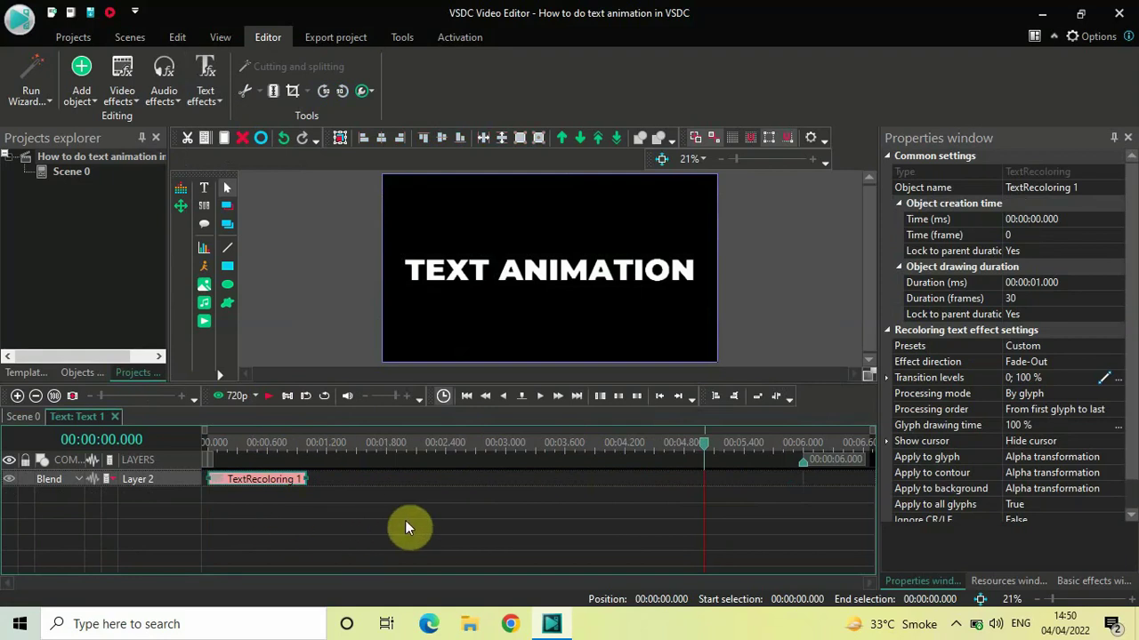
- Set the recoloring effect's drawing duration to 00:00:02.000
{"action": "left_click", "coordinate": [1081, 281]}
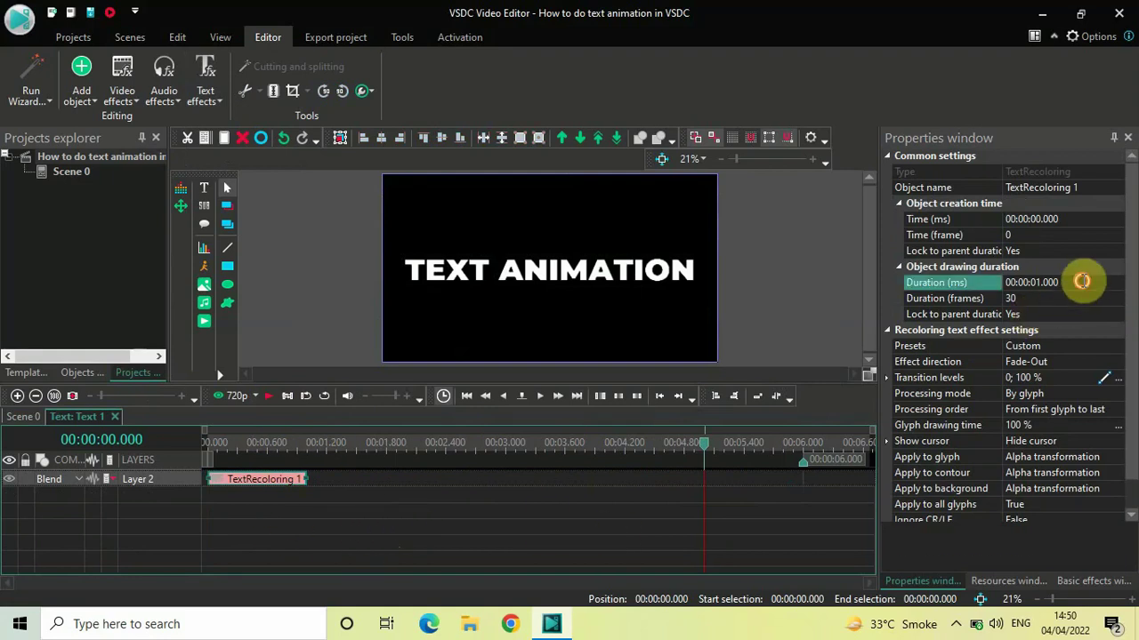
{"action": "key", "text": "BackSpace"}
{"action": "key", "text": "BackSpace"}
{"action": "key", "text": "BackSpace"}
{"action": "key", "text": "BackSpace"}
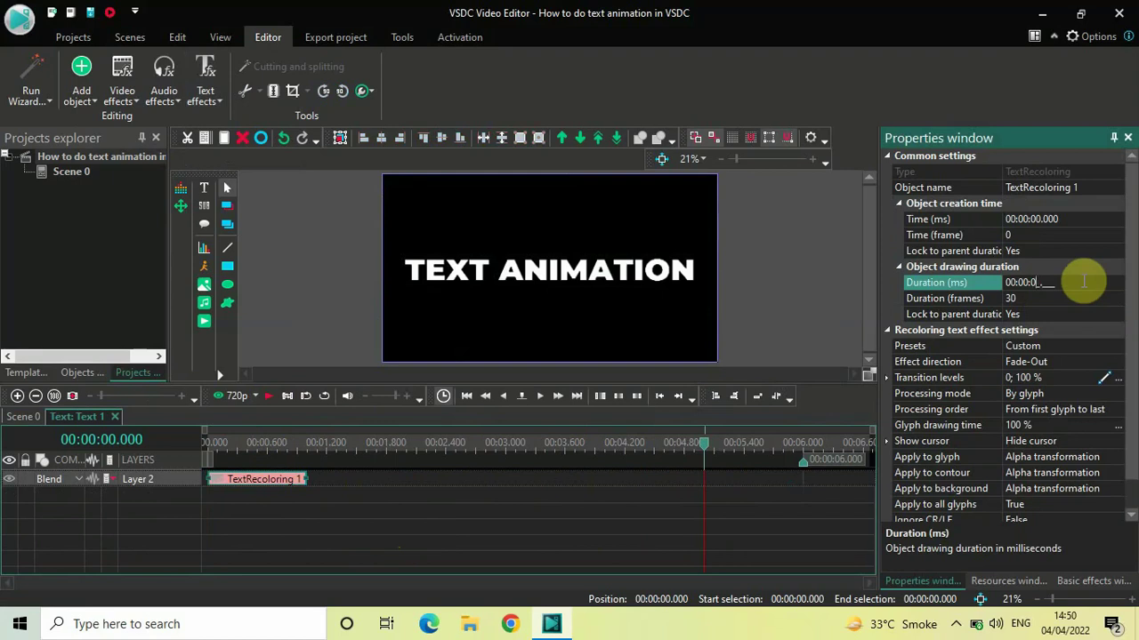
{"action": "type", "text": "2.000"}
{"action": "key", "text": "Return"}
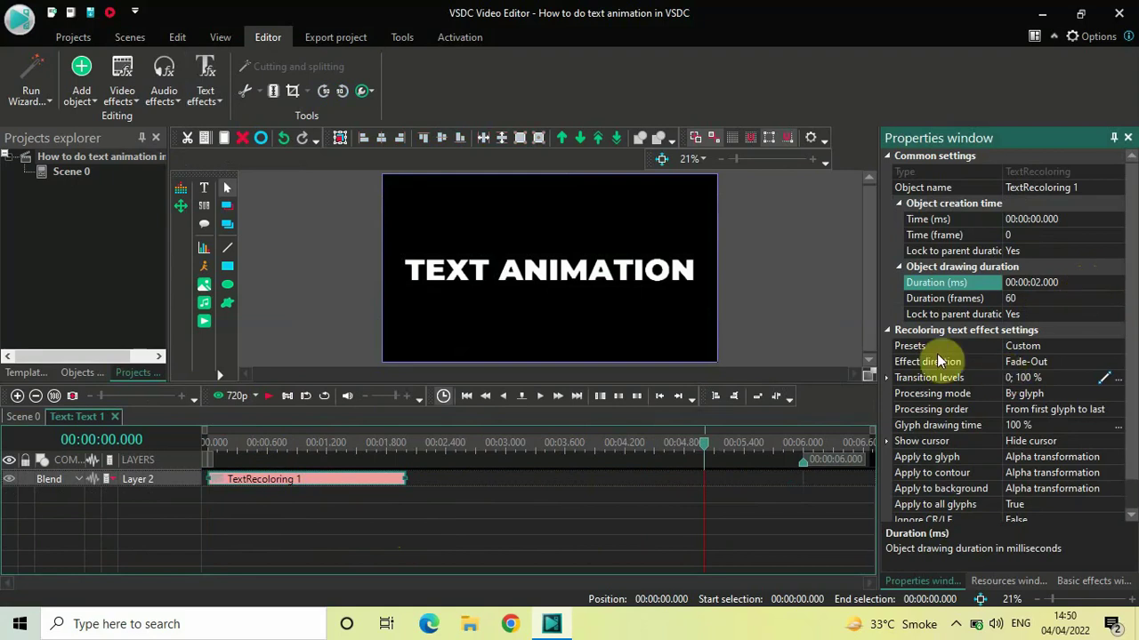
- Set the recoloring text effect's direction to Fade-In
{"action": "left_click", "coordinate": [917, 335]}
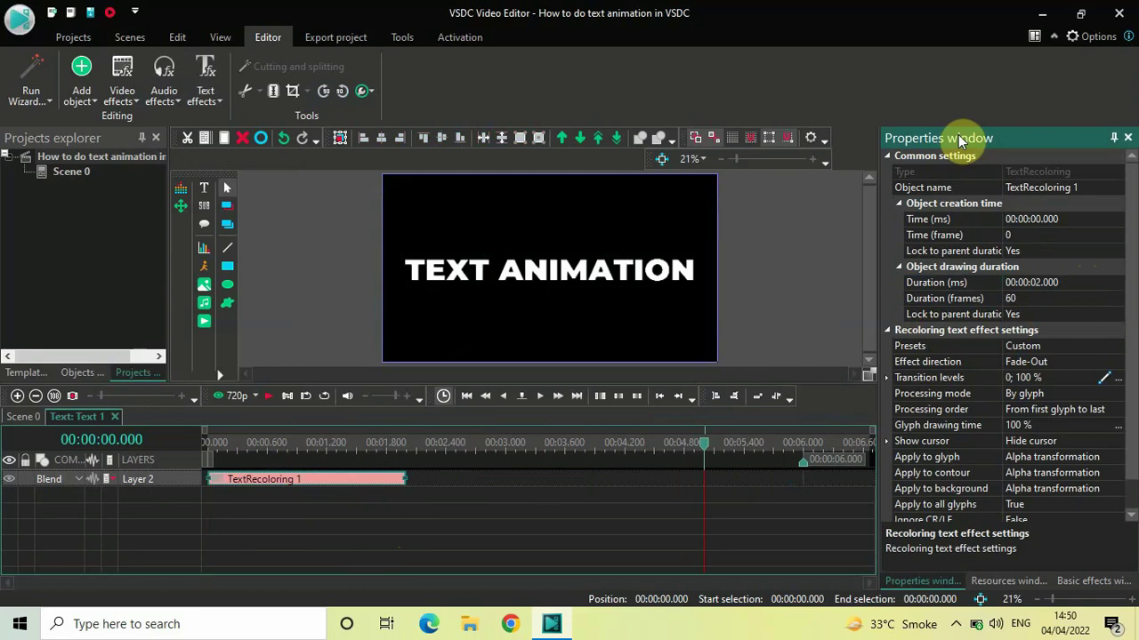
{"action": "left_click", "coordinate": [920, 363]}
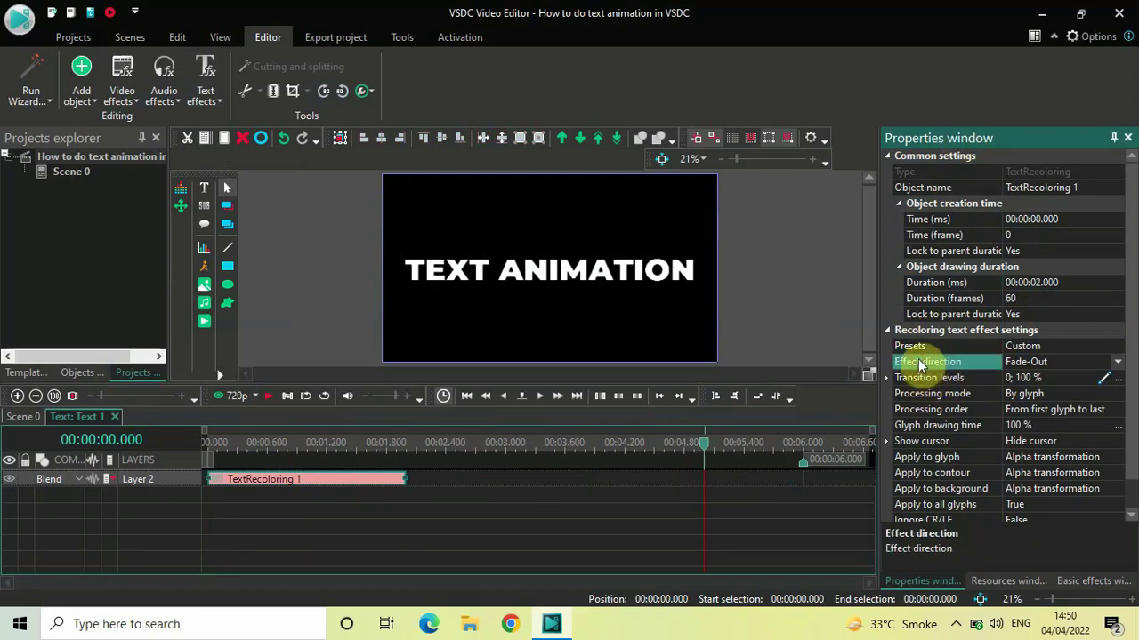
{"action": "left_click", "coordinate": [1117, 363]}
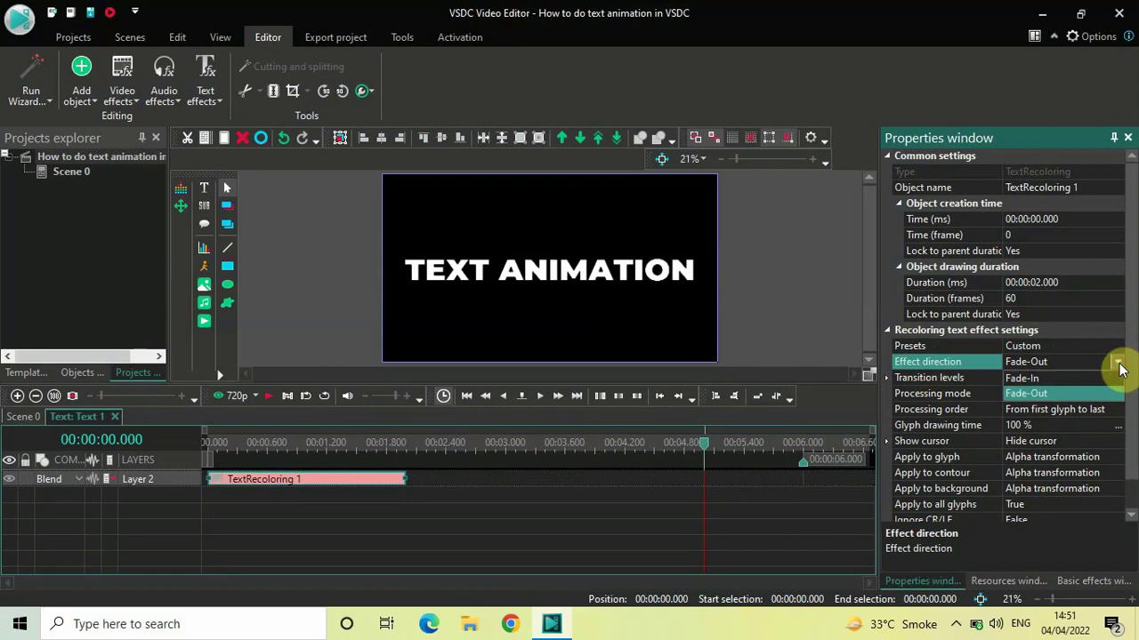
{"action": "left_click", "coordinate": [1075, 379]}
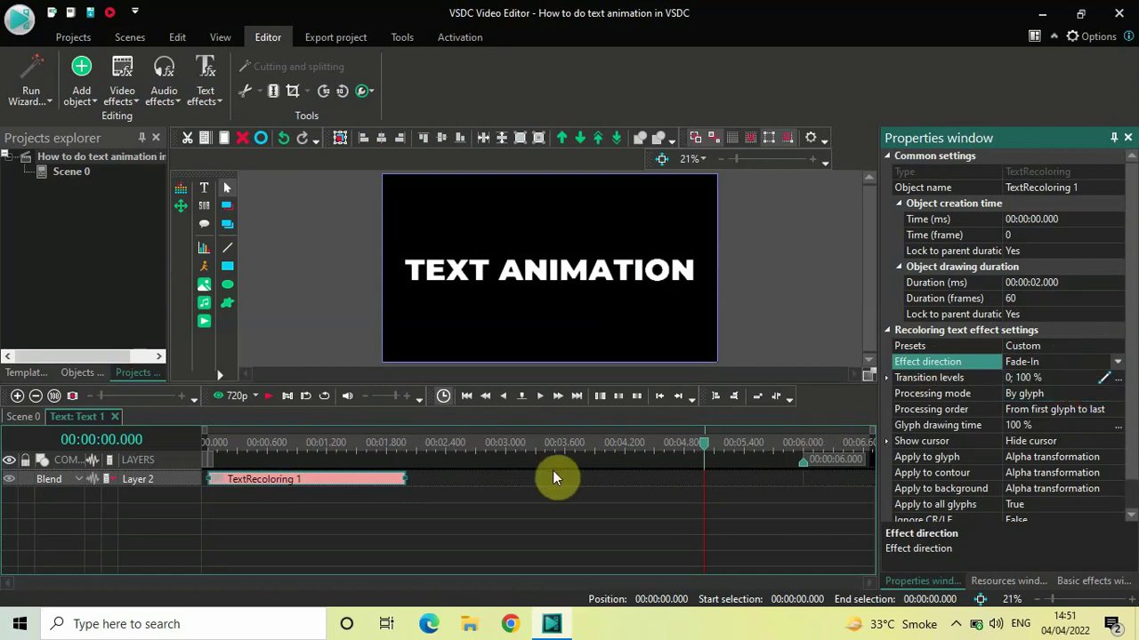
- Add a Shift position text effect on a new layer and move it to the start of the timeline
{"action": "left_click", "coordinate": [206, 91]}
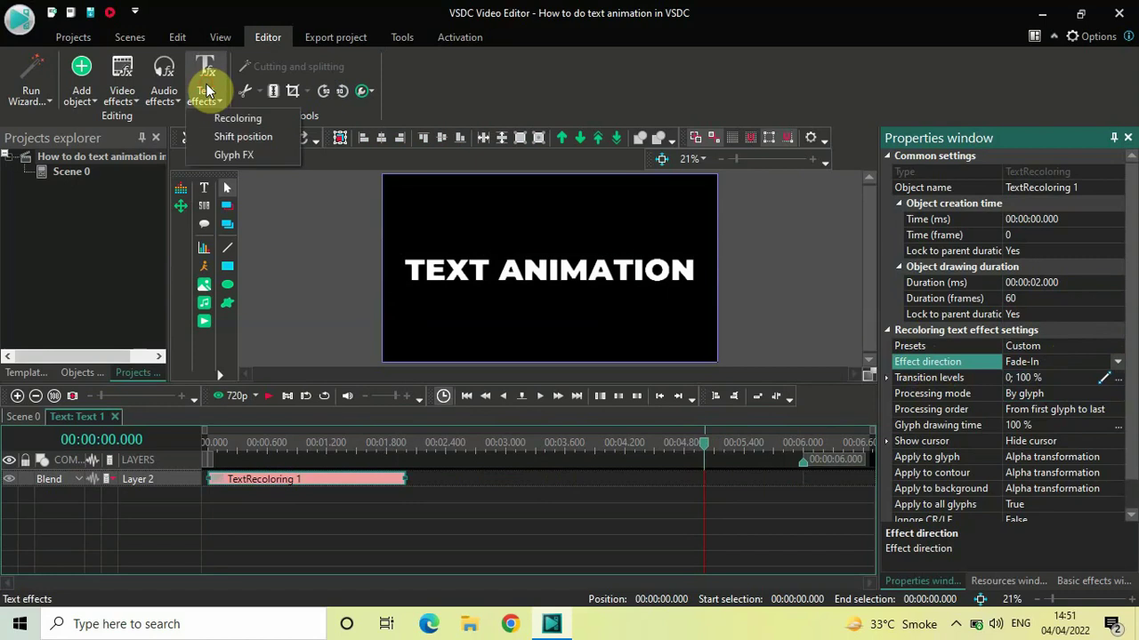
{"action": "left_click", "coordinate": [246, 138]}
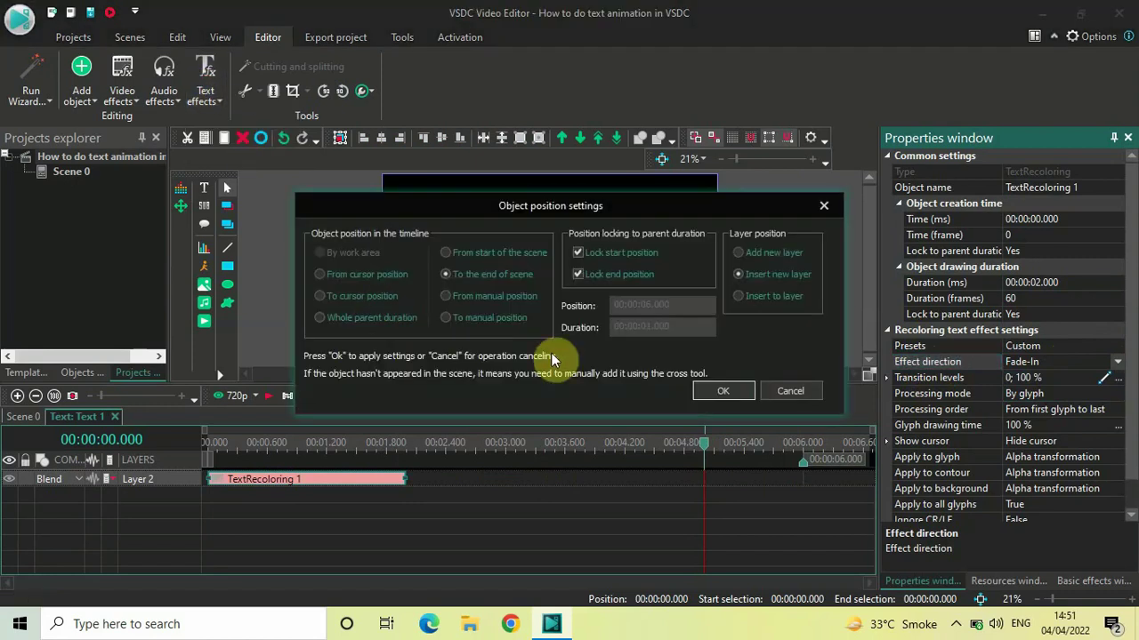
{"action": "left_click", "coordinate": [723, 390]}
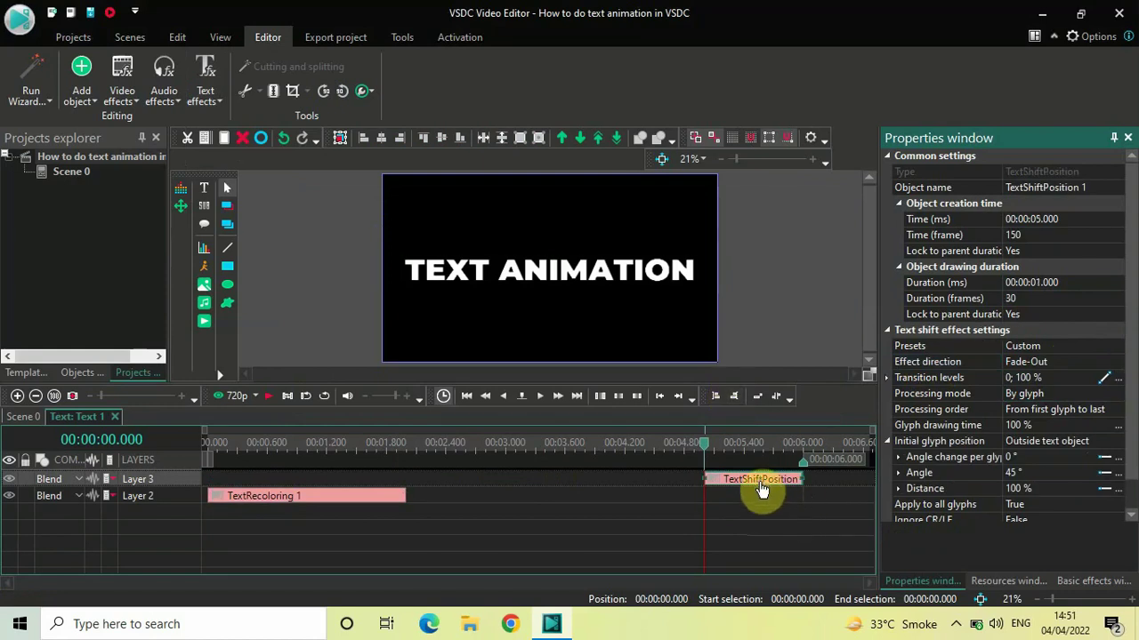
{"action": "left_click_drag", "start_coordinate": [757, 489], "coordinate": [172, 416]}
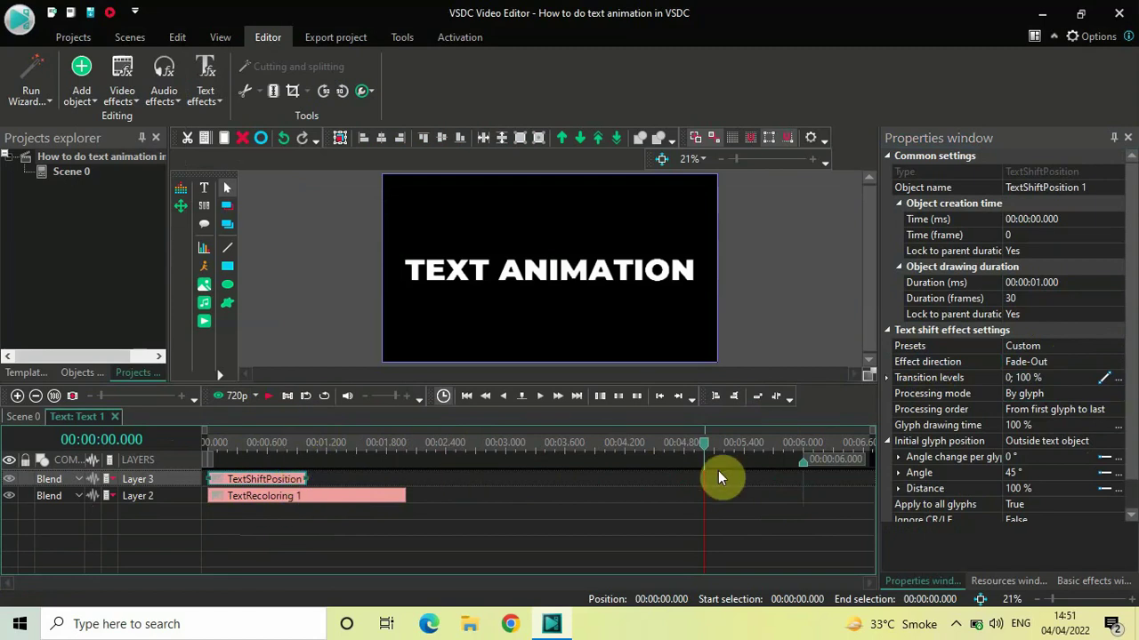
- Set the text shift effect's drawing duration to 00:00:02.000
{"action": "left_click", "coordinate": [944, 282]}
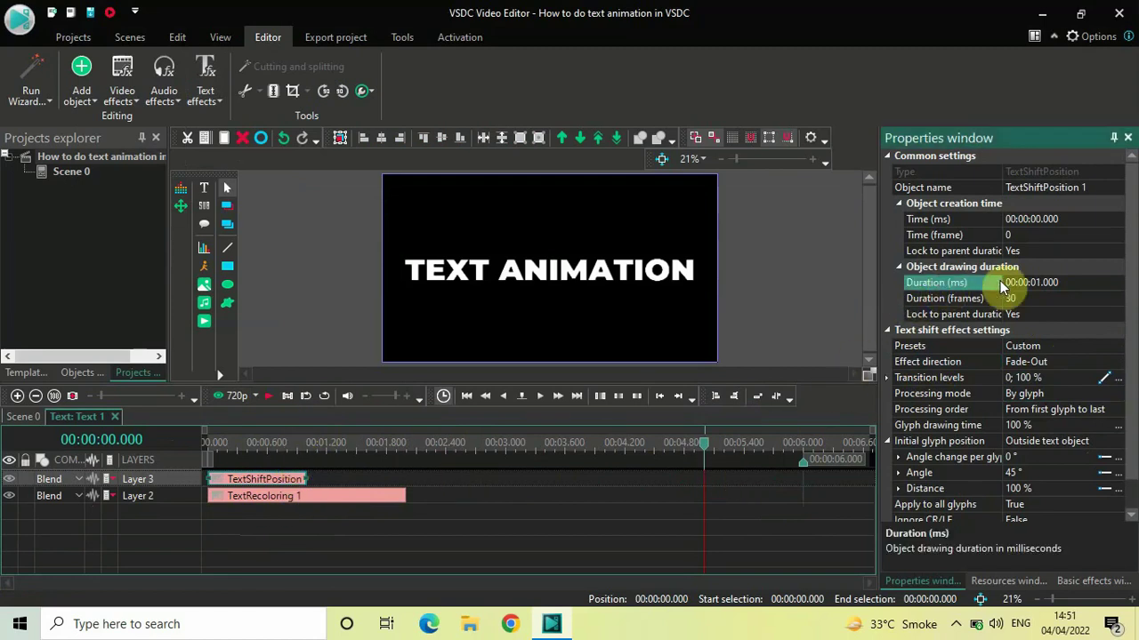
{"action": "left_click", "coordinate": [1080, 282]}
{"action": "key", "text": "BackSpace"}
{"action": "key", "text": "BackSpace"}
{"action": "key", "text": "BackSpace"}
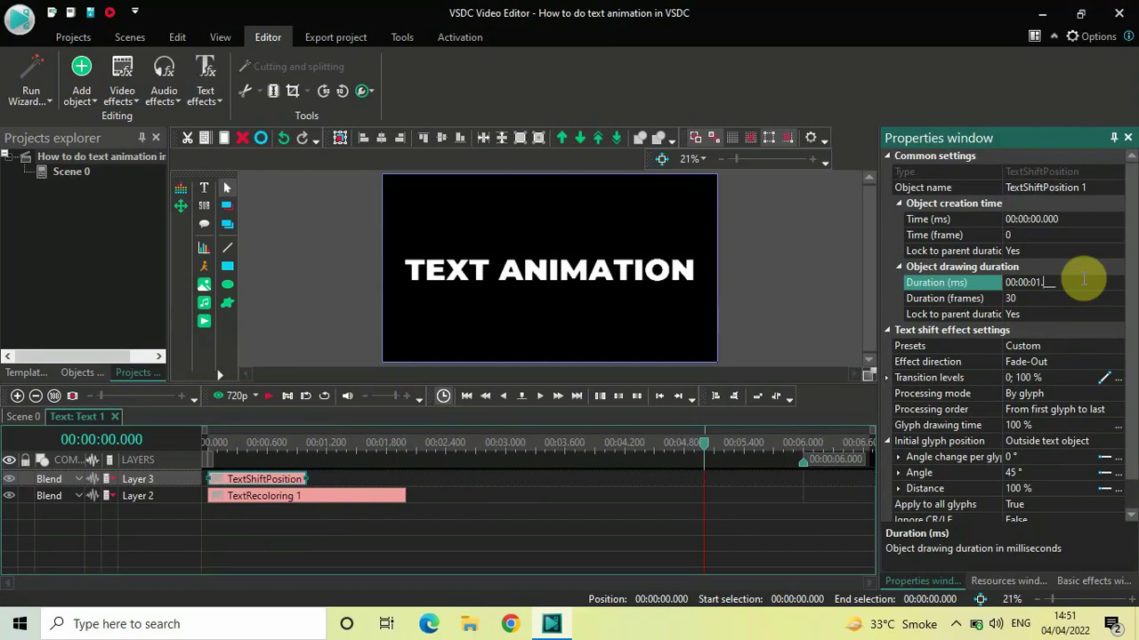
{"action": "key", "text": "BackSpace"}
{"action": "type", "text": "2000"}
{"action": "key", "text": "Return"}
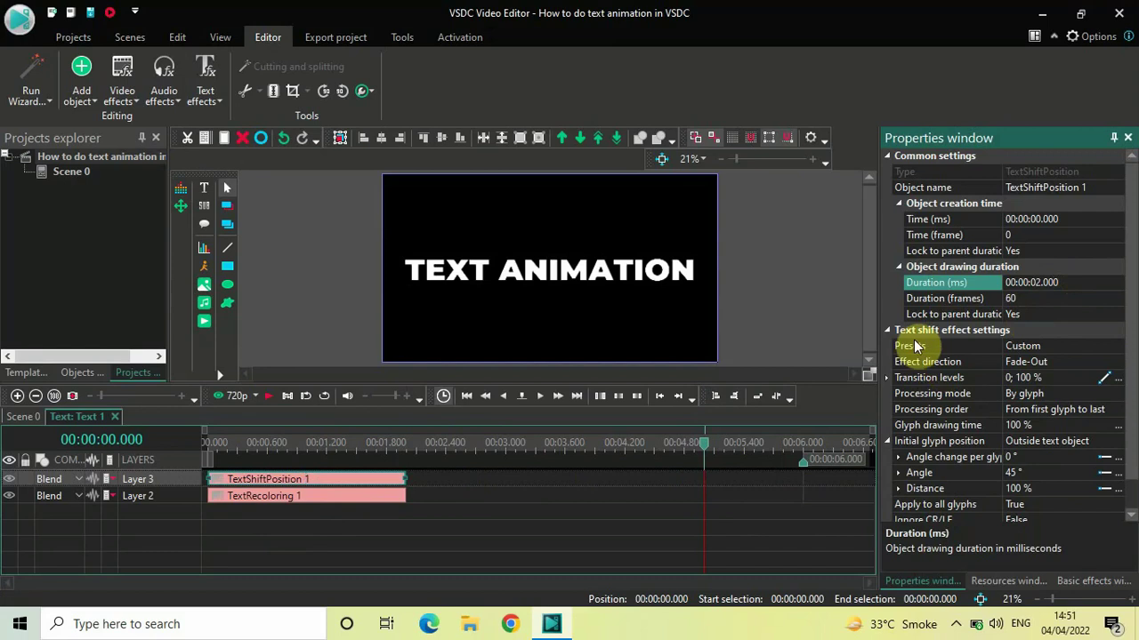
- Set the text shift effect's direction to Fade-In
{"action": "left_click", "coordinate": [943, 333]}
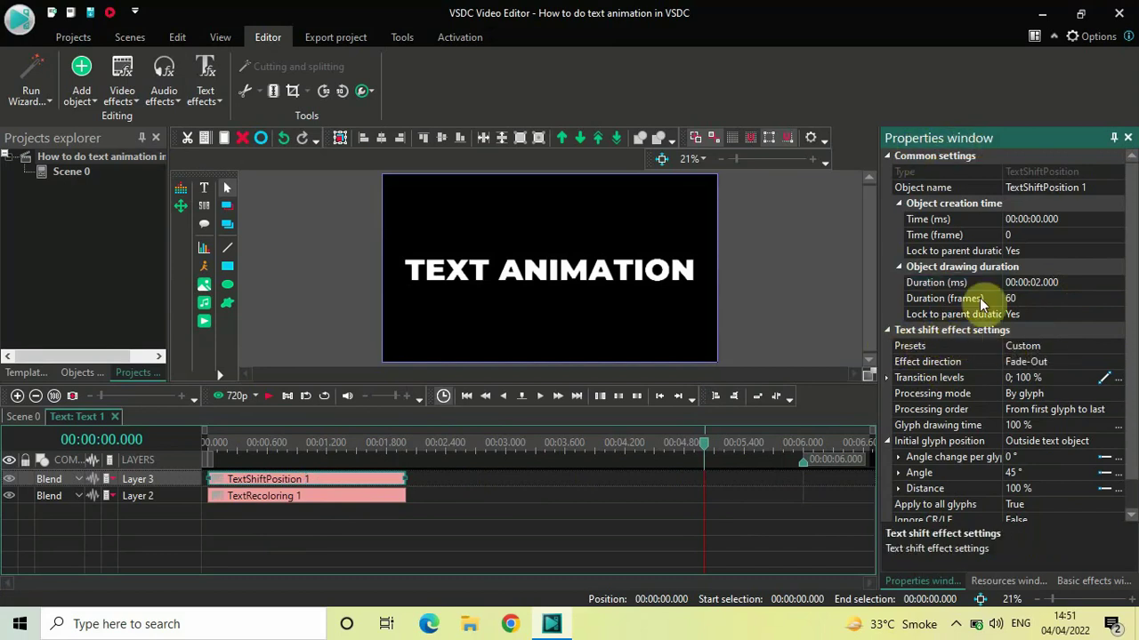
{"action": "left_click", "coordinate": [909, 363]}
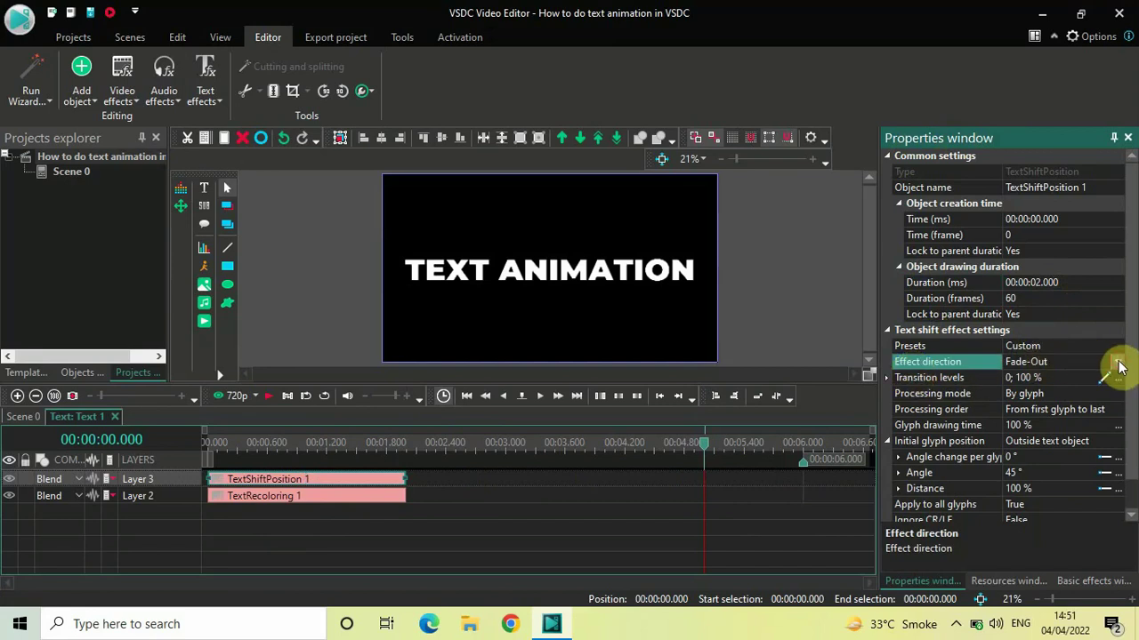
{"action": "left_click", "coordinate": [1117, 365]}
{"action": "left_click", "coordinate": [1062, 379]}
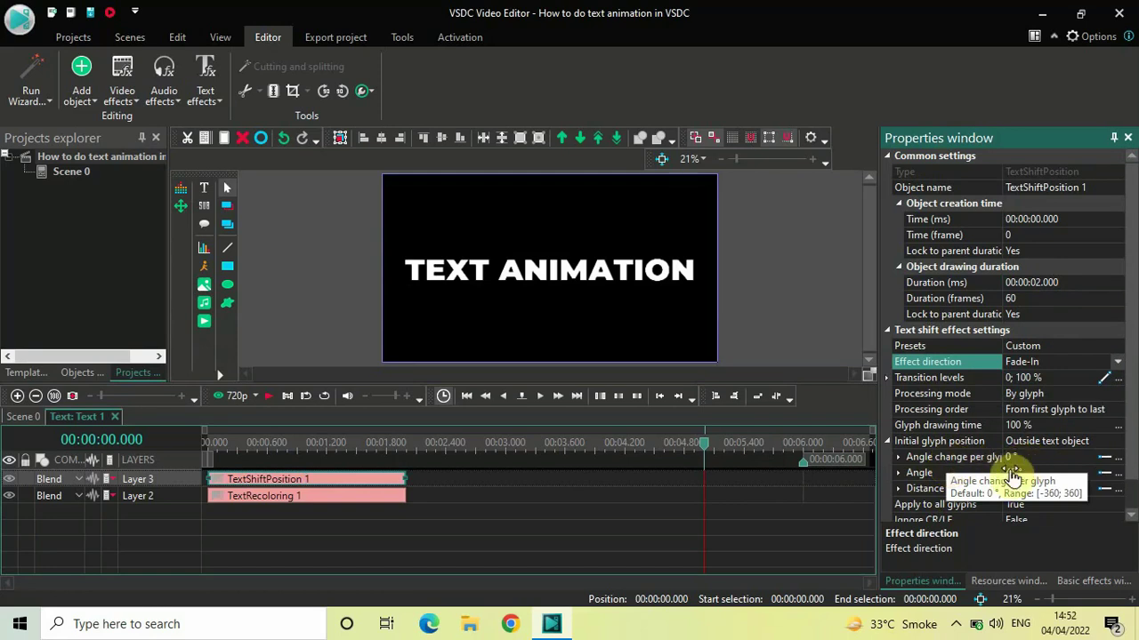
- Set the angle of the text shift effect's initial glyph position to 180°
{"action": "left_click", "coordinate": [911, 474]}
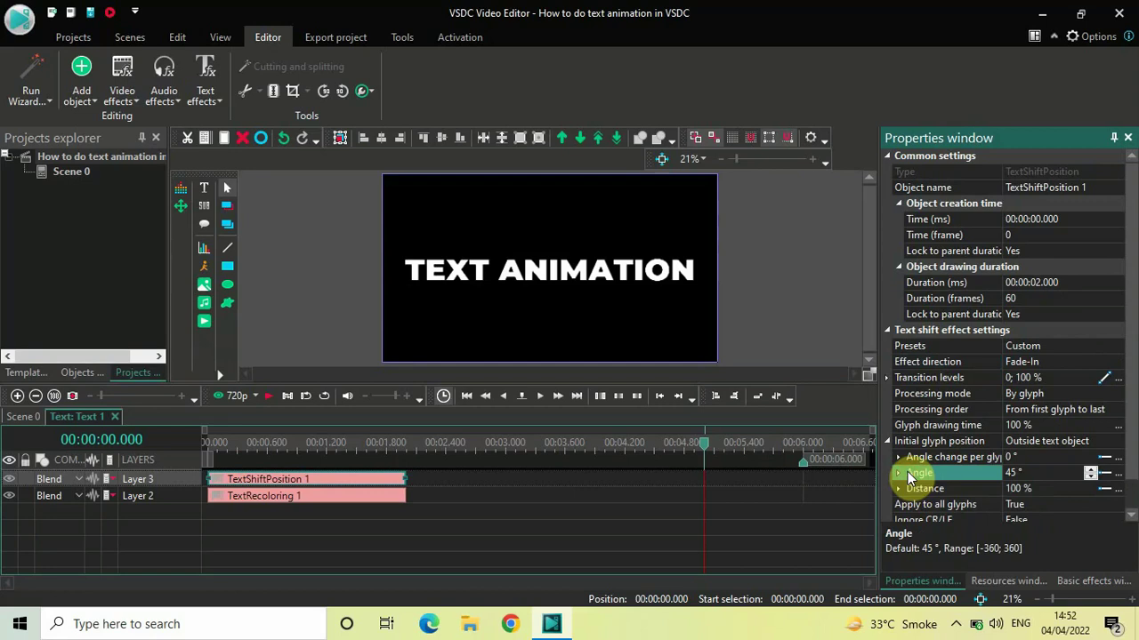
{"action": "left_click", "coordinate": [1039, 476]}
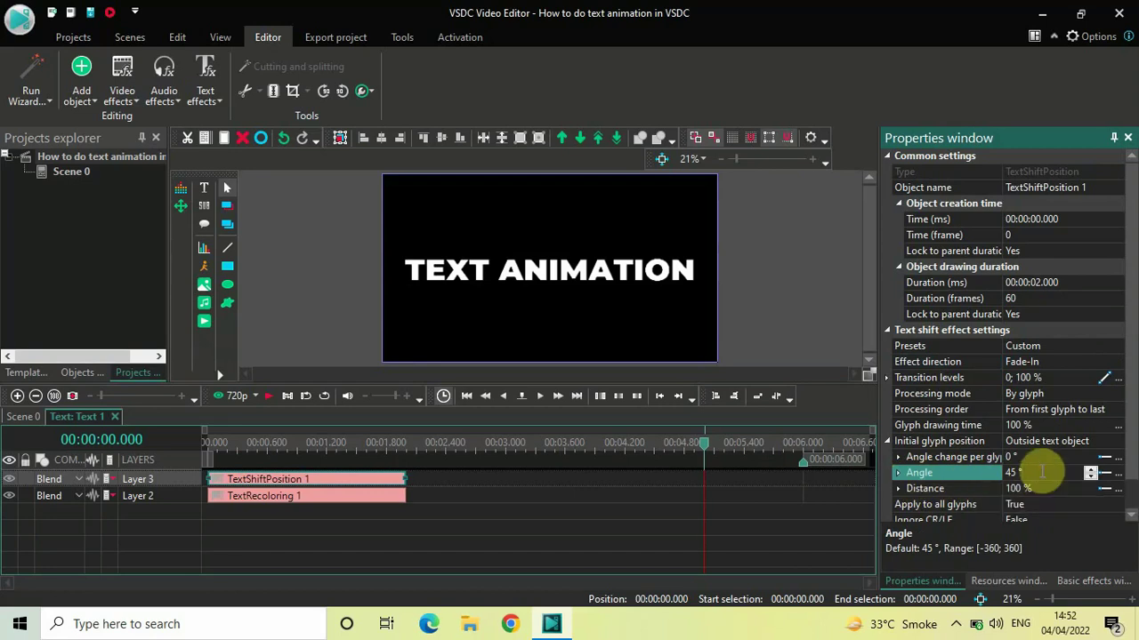
{"action": "double_click", "coordinate": [1041, 472]}
{"action": "key", "text": "BackSpace"}
{"action": "type", "text": "180"}
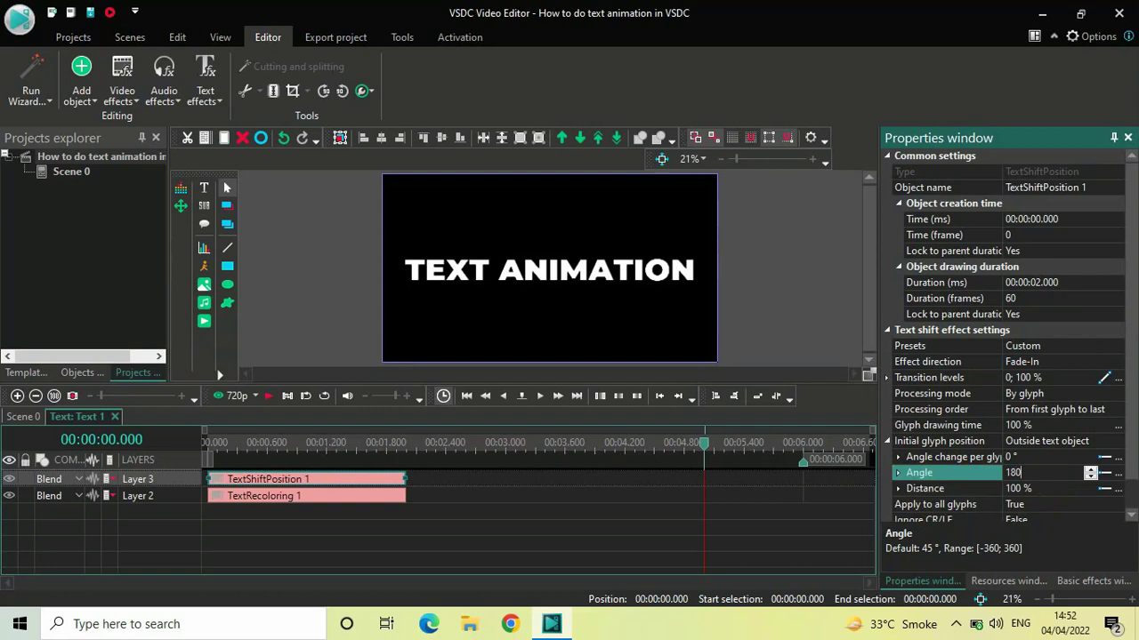
{"action": "left_click", "coordinate": [1042, 472]}
{"action": "left_click", "coordinate": [925, 488]}
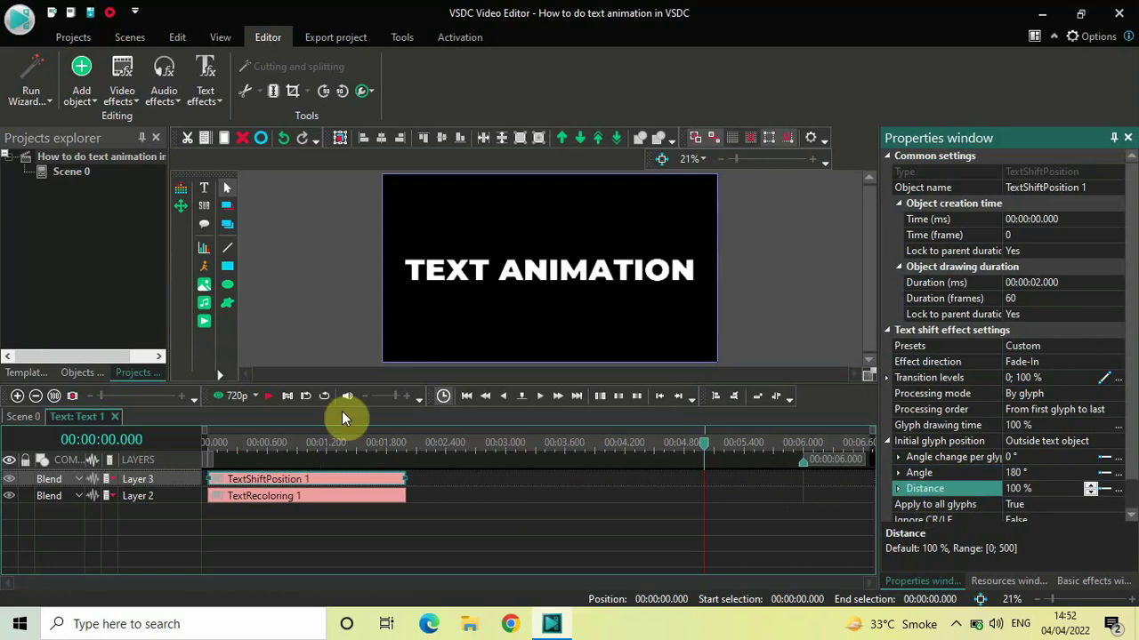
- Add a Distort transform effect to the text on a new layer and move it to the start of the timeline
{"action": "left_click", "coordinate": [129, 90]}
{"action": "mouse_move", "coordinate": [189, 177]}
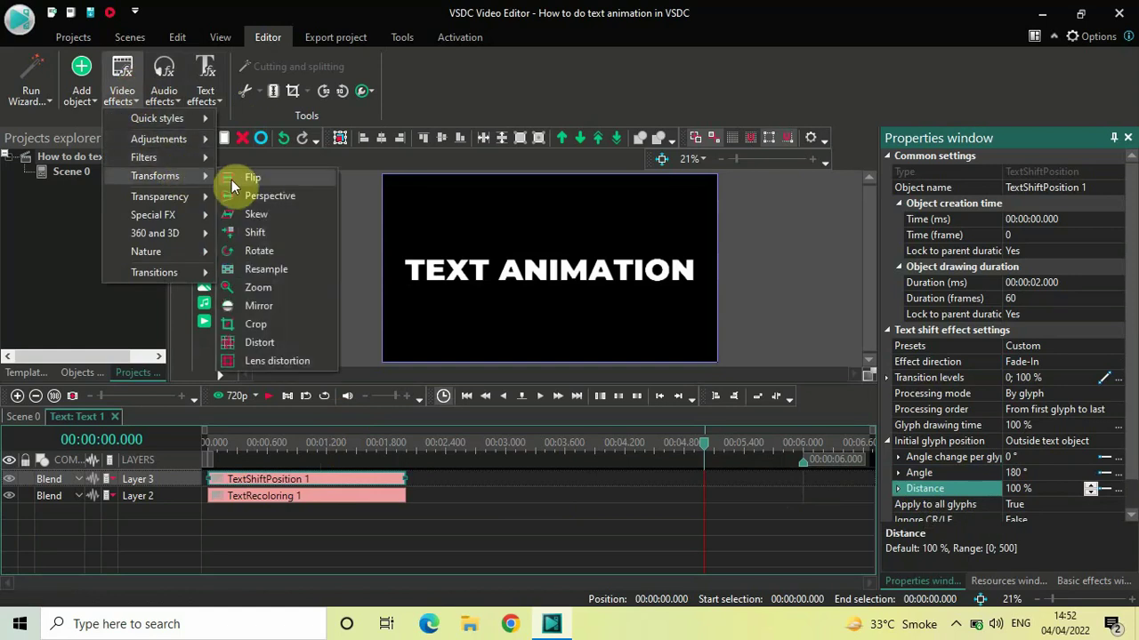
{"action": "left_click", "coordinate": [282, 341]}
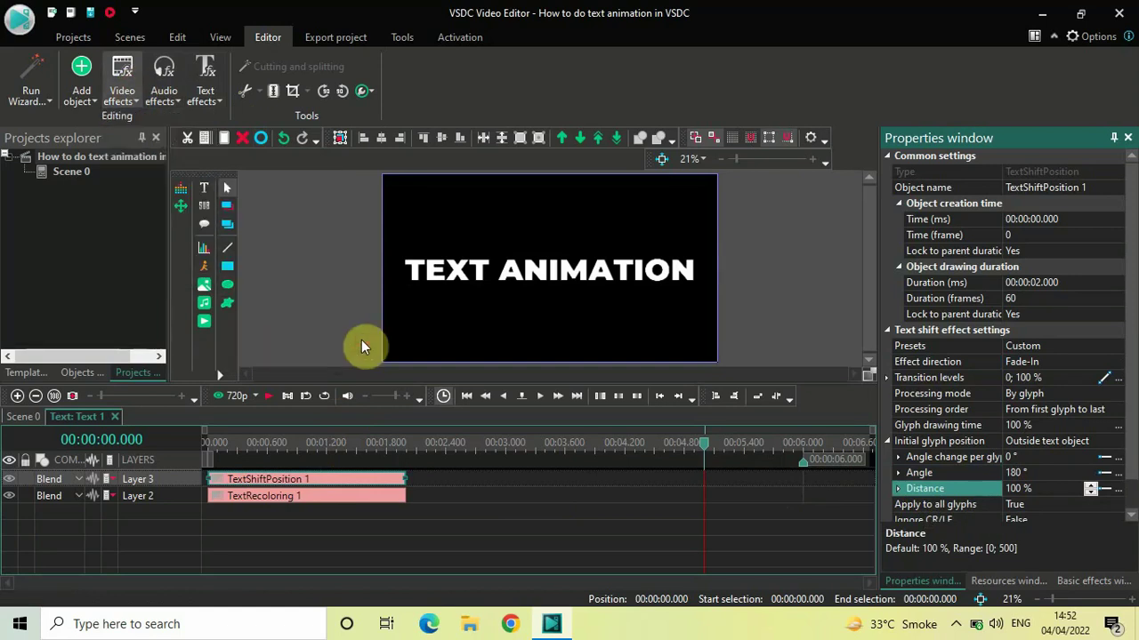
{"action": "left_click", "coordinate": [729, 392]}
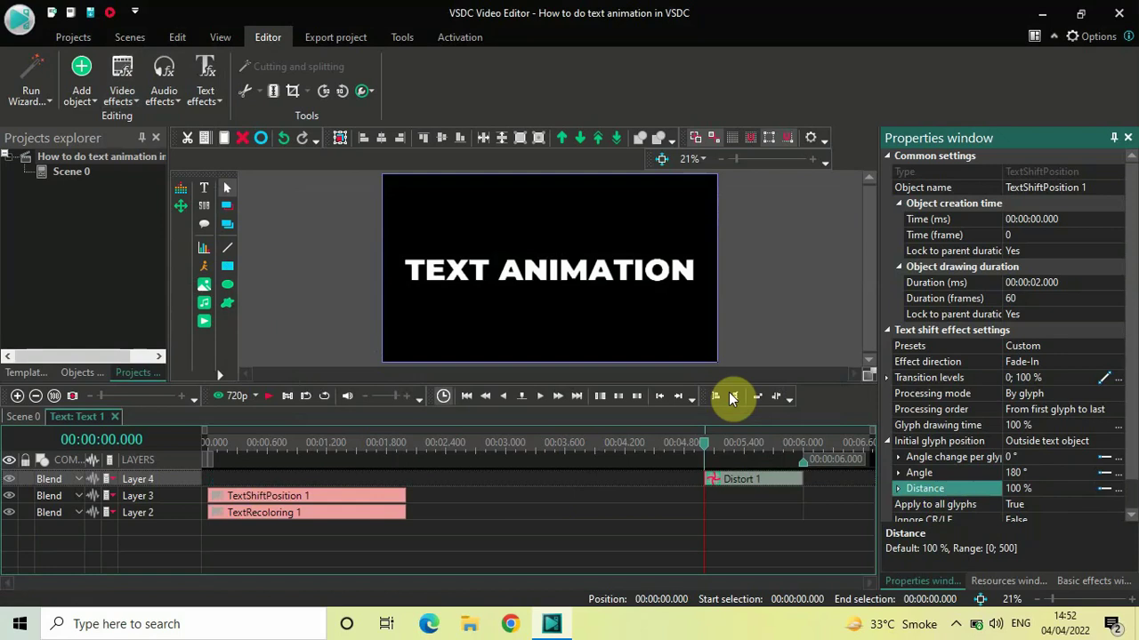
{"action": "left_click", "coordinate": [753, 478]}
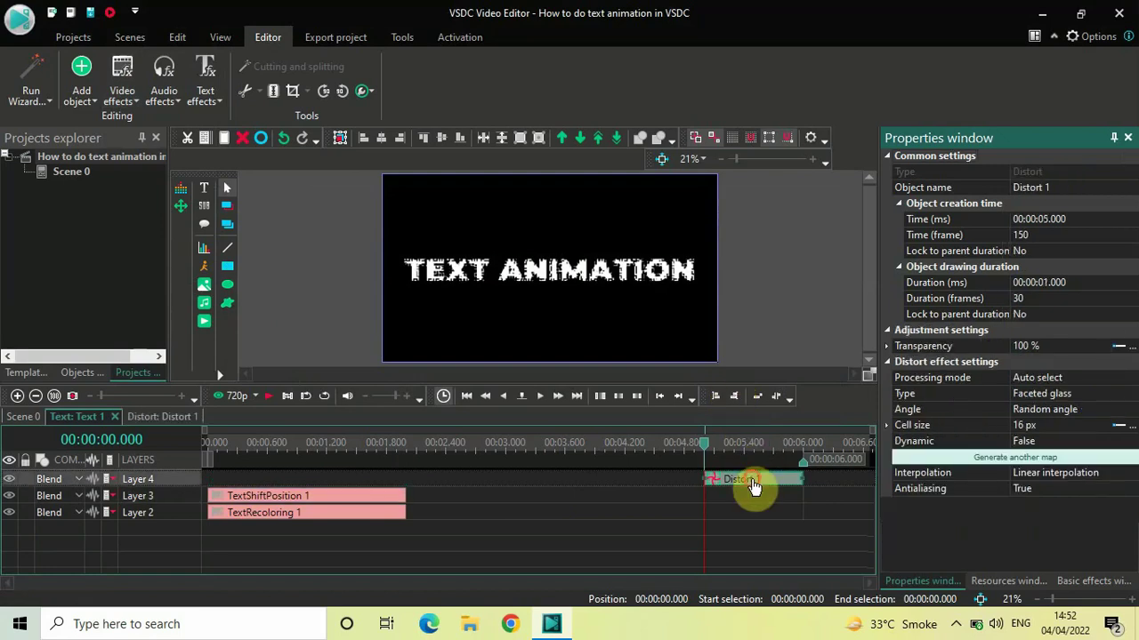
{"action": "left_click_drag", "start_coordinate": [754, 485], "coordinate": [181, 417]}
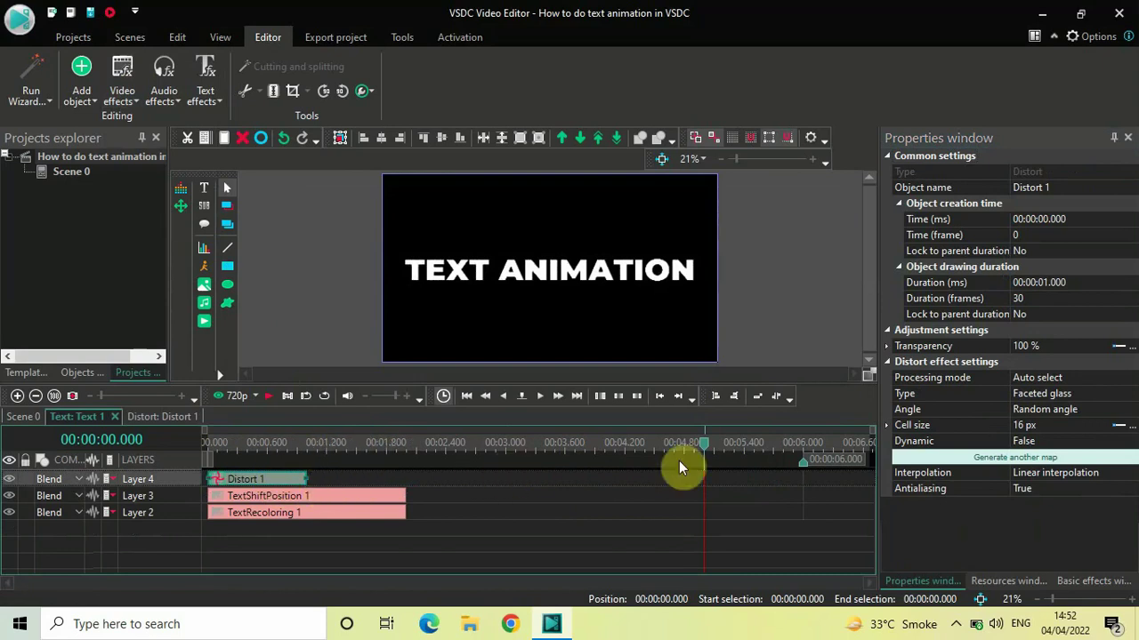
- Set the Distort effect's drawing duration to 00:00:02.000
{"action": "left_click", "coordinate": [941, 286]}
{"action": "left_click", "coordinate": [1076, 284]}
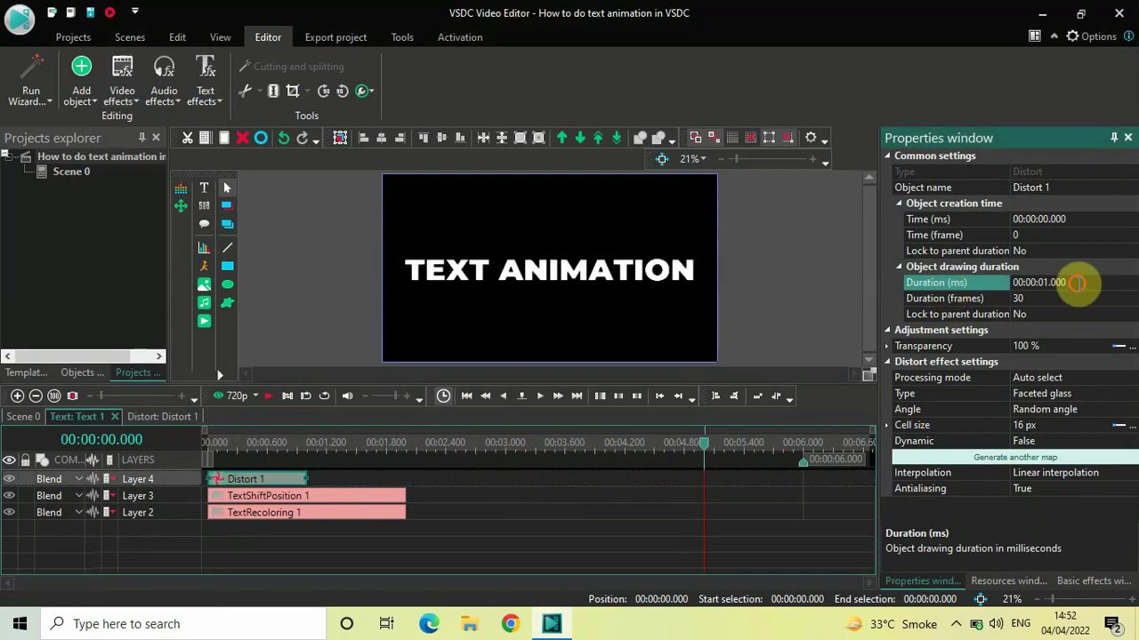
{"action": "key", "text": "BackSpace"}
{"action": "key", "text": "BackSpace"}
{"action": "key", "text": "BackSpace"}
{"action": "key", "text": "BackSpace"}
{"action": "type", "text": "2000"}
{"action": "key", "text": "Return"}
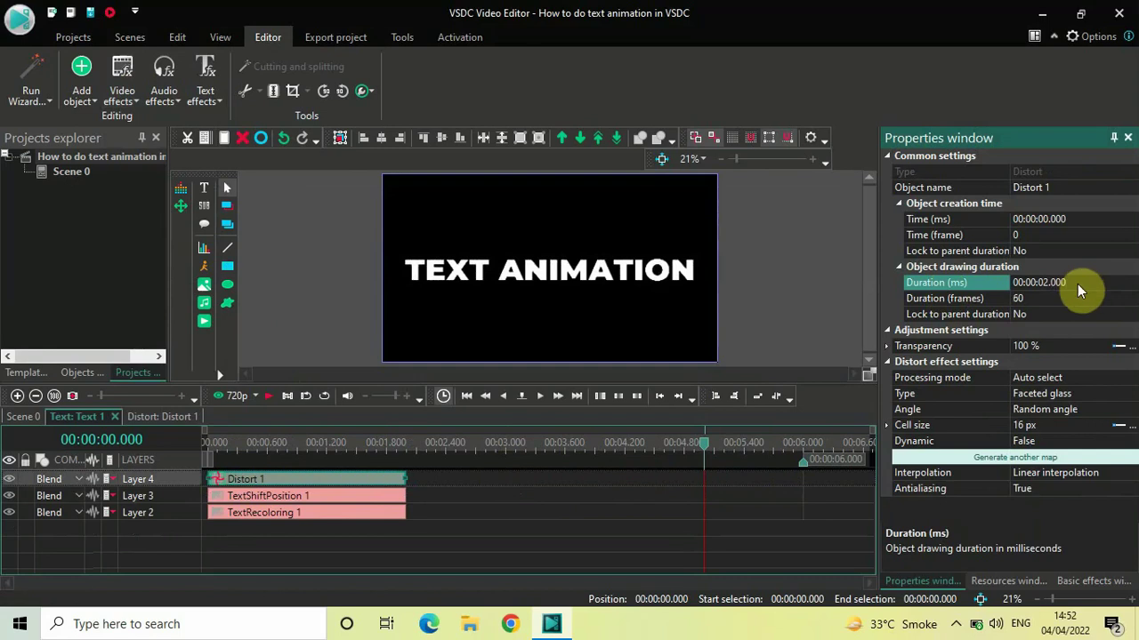
- Preview the animation at about 00:00:01.166 and set the Distort effect's type to Wave
{"action": "left_click_drag", "start_coordinate": [206, 441], "coordinate": [327, 450]}
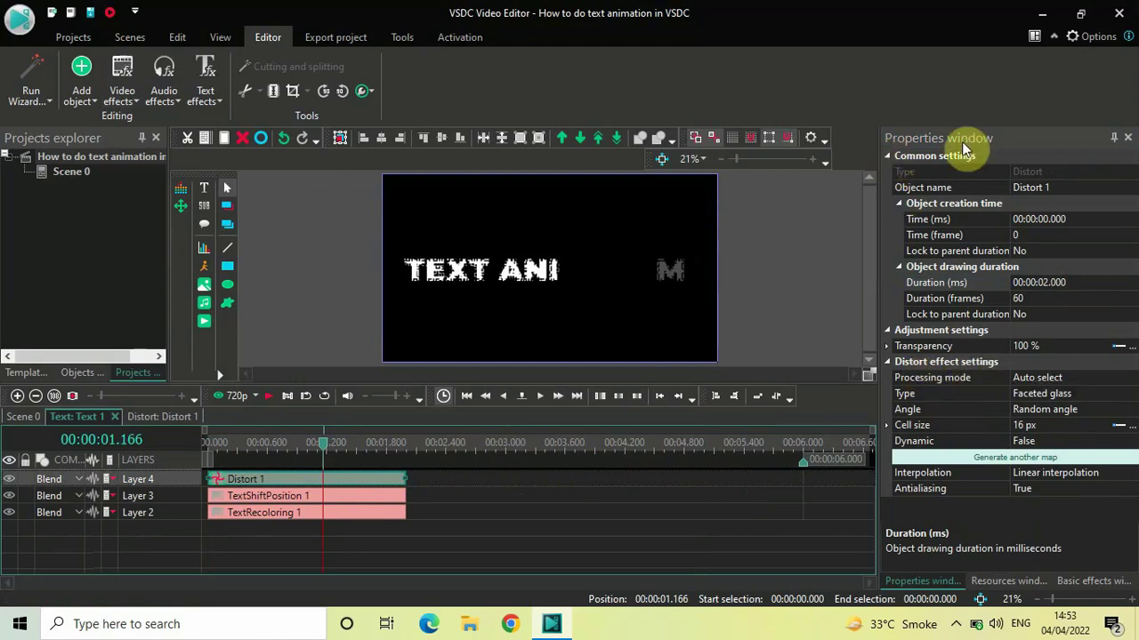
{"action": "left_click", "coordinate": [917, 397]}
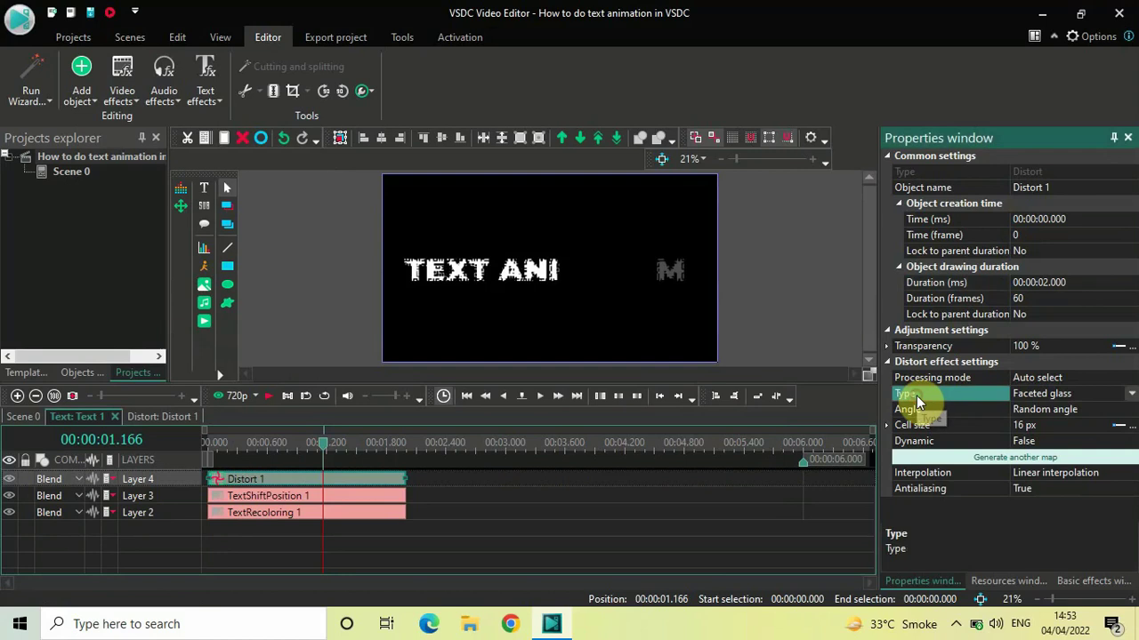
{"action": "left_click", "coordinate": [1130, 397]}
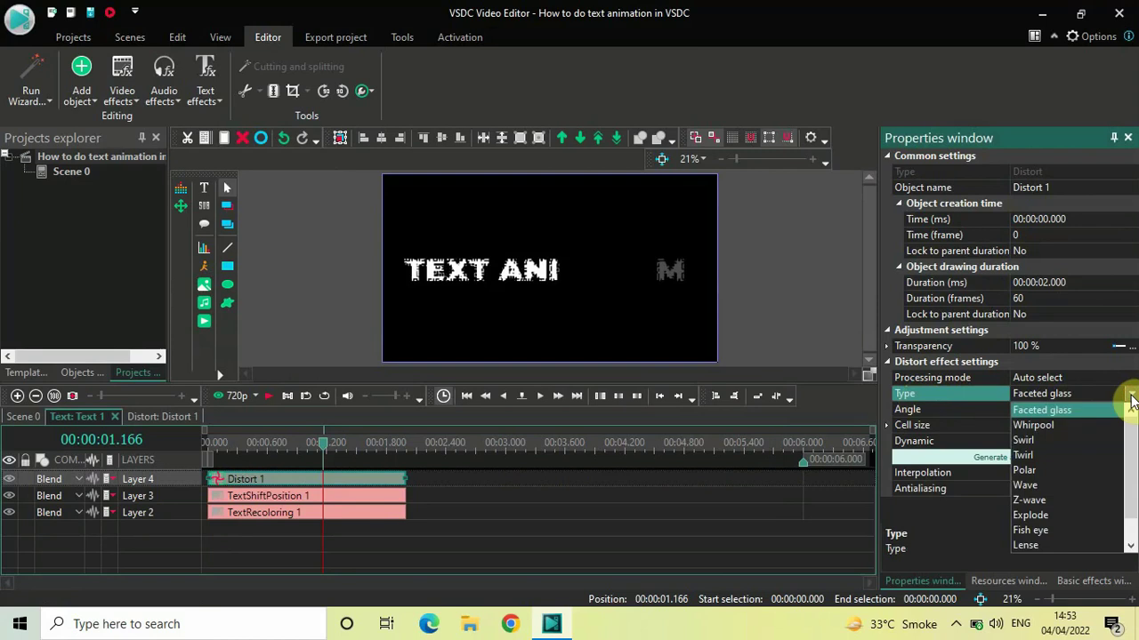
{"action": "left_click", "coordinate": [1033, 486]}
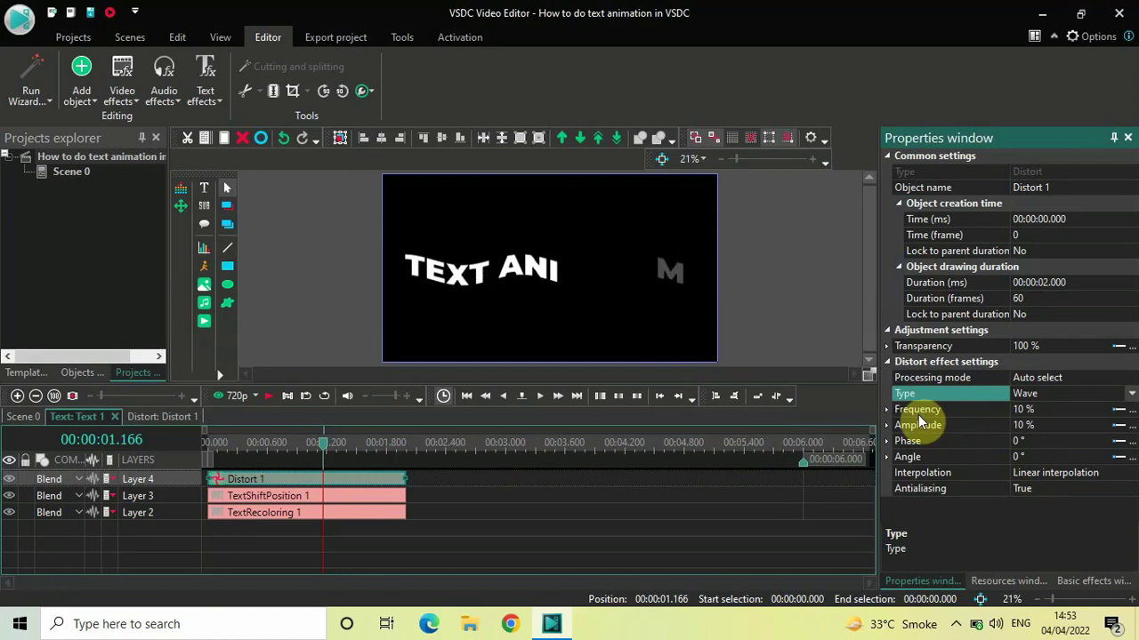
- Set the wave distortion's frequency to change from 40 to 0 % by entering 40;0
{"action": "left_click", "coordinate": [918, 412]}
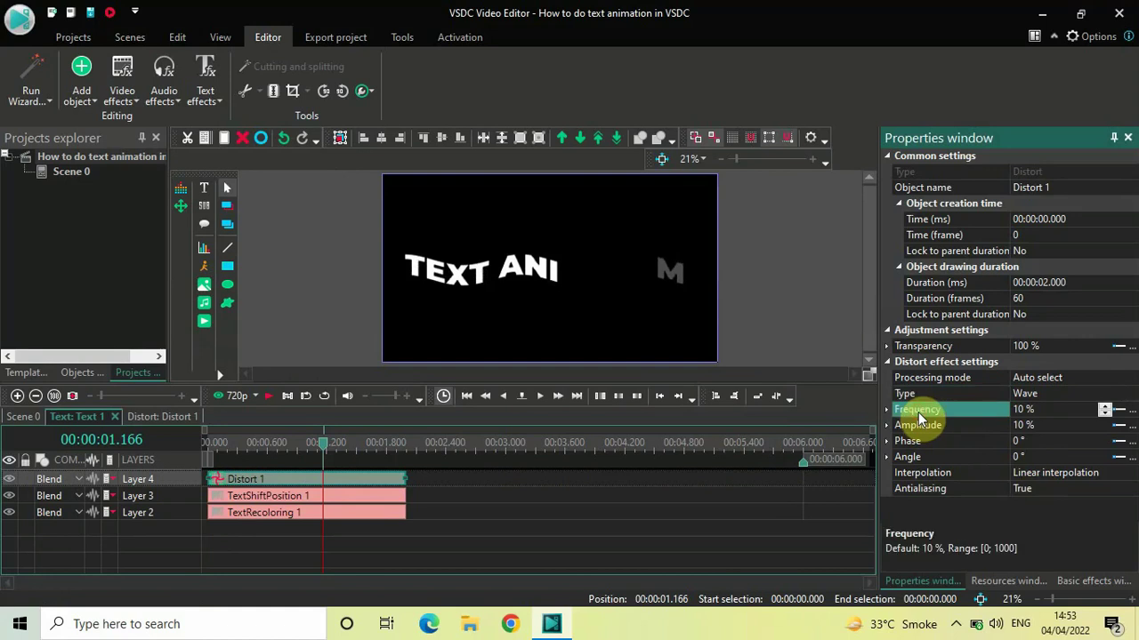
{"action": "left_click", "coordinate": [1052, 413]}
{"action": "key", "text": "ctrl+a"}
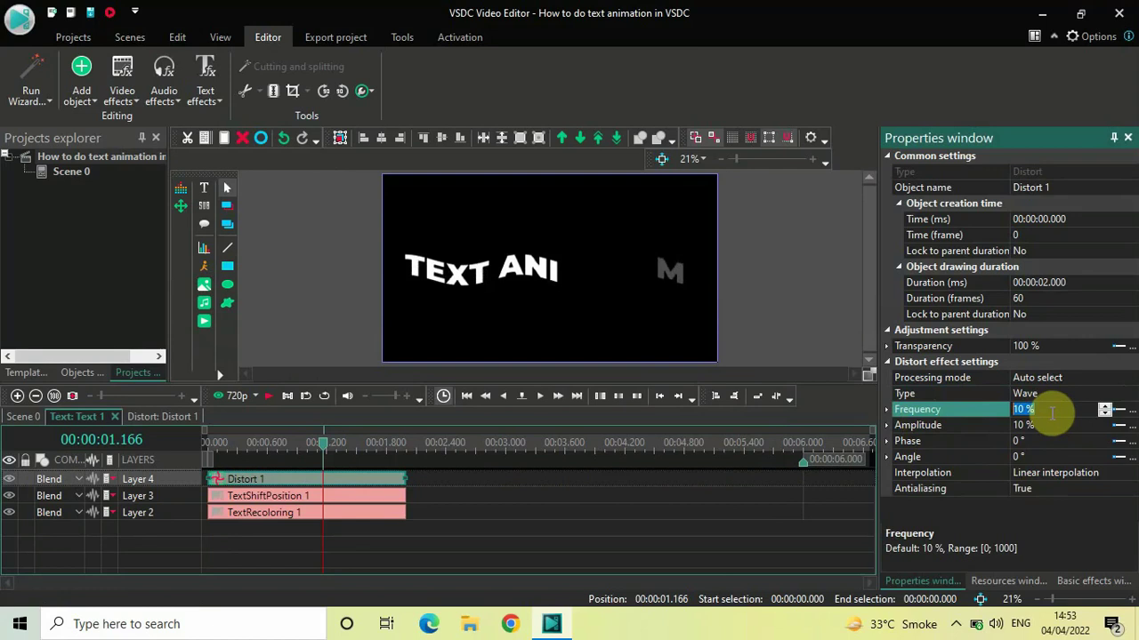
{"action": "key", "text": "BackSpace"}
{"action": "type", "text": "40,0"}
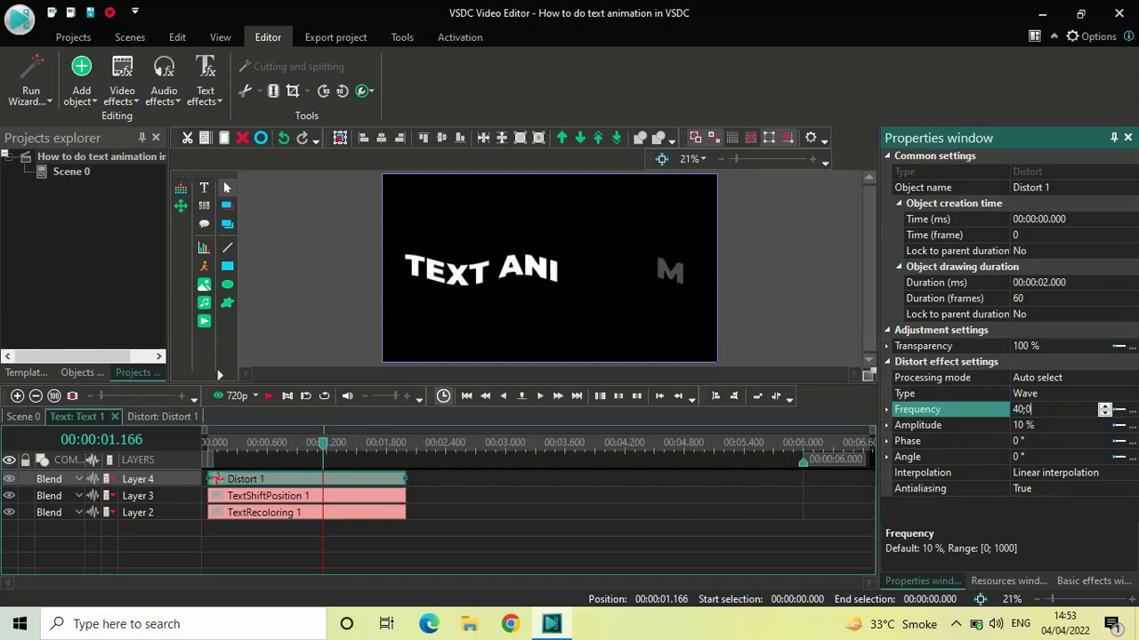
{"action": "key", "text": "Return"}
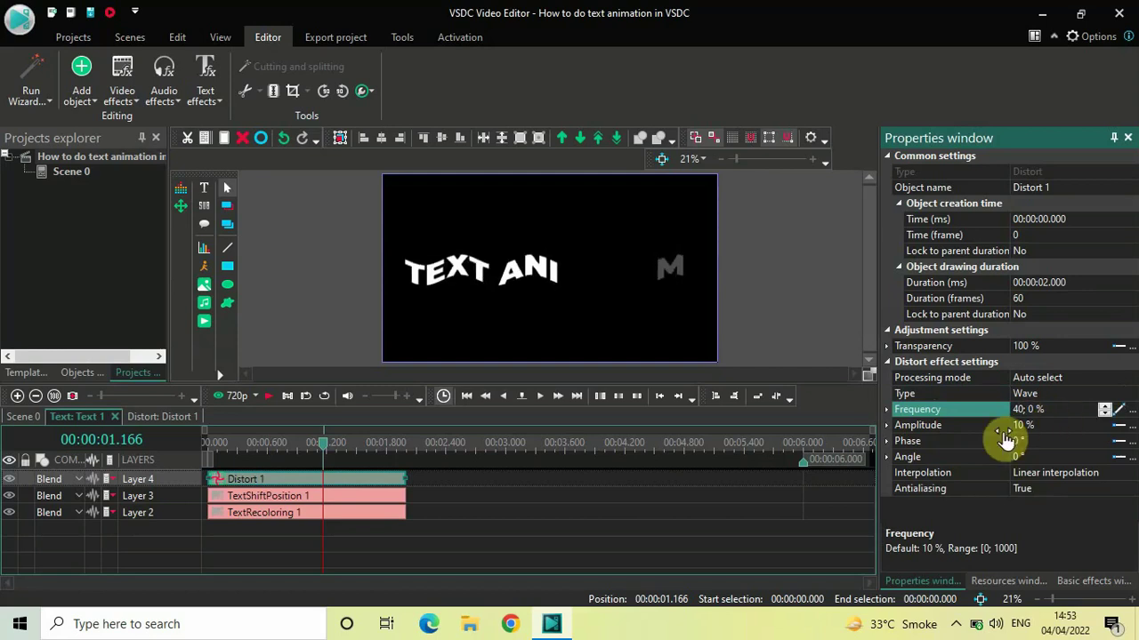
- Set the wave distortion's amplitude to change from 40 to 0 % by entering 40;0
{"action": "left_click", "coordinate": [943, 429]}
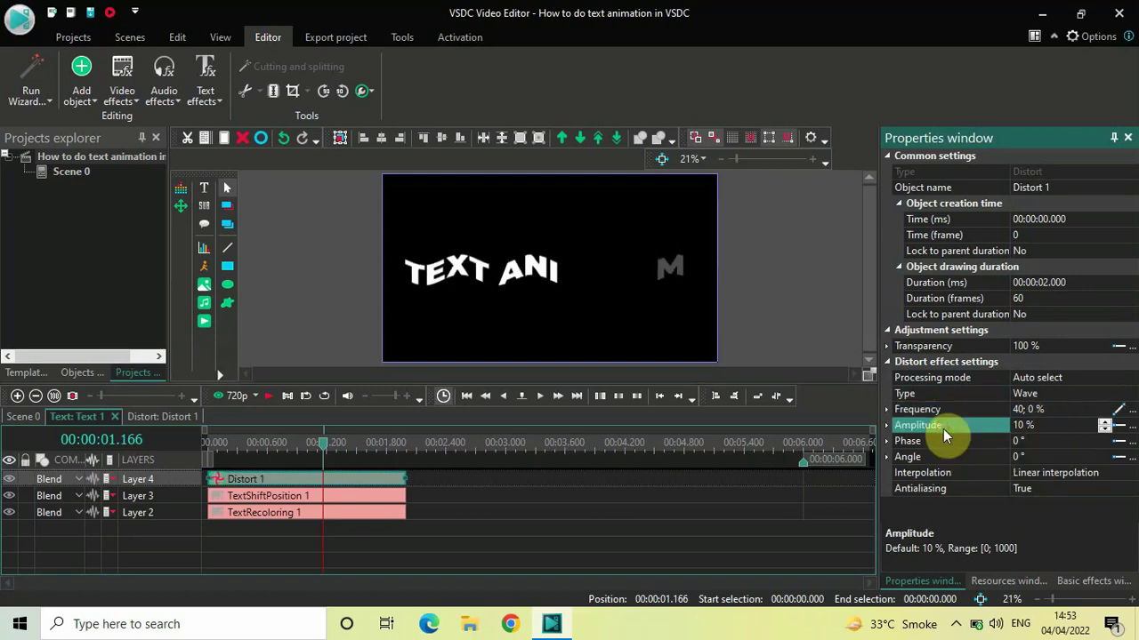
{"action": "left_click", "coordinate": [1053, 425]}
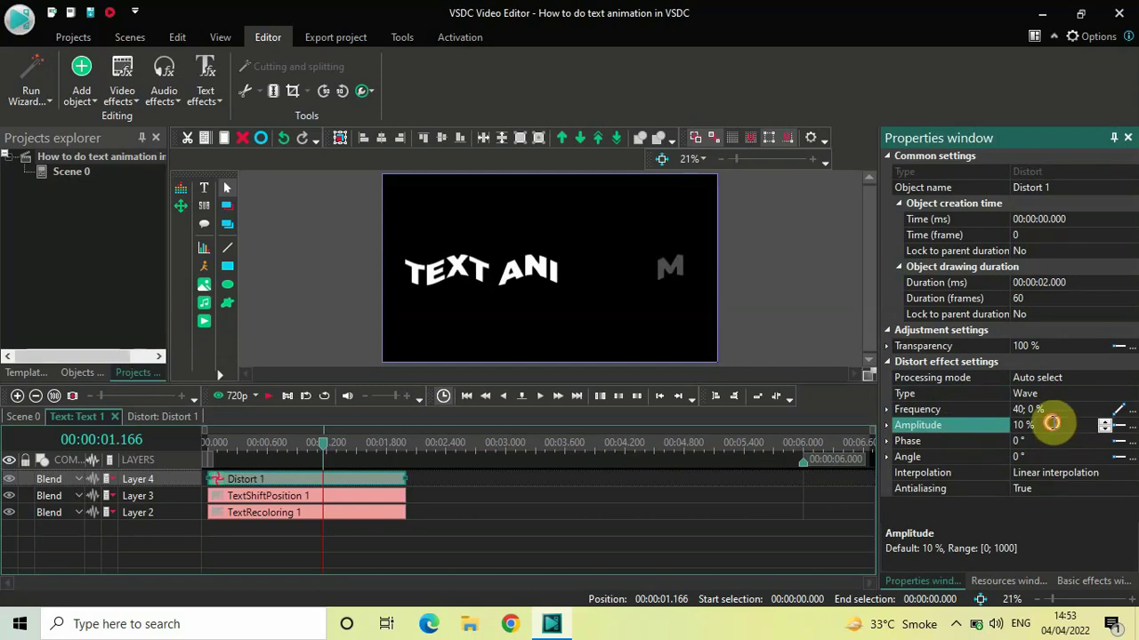
{"action": "double_click", "coordinate": [1054, 425]}
{"action": "key", "text": "BackSpace"}
{"action": "type", "text": "40"}
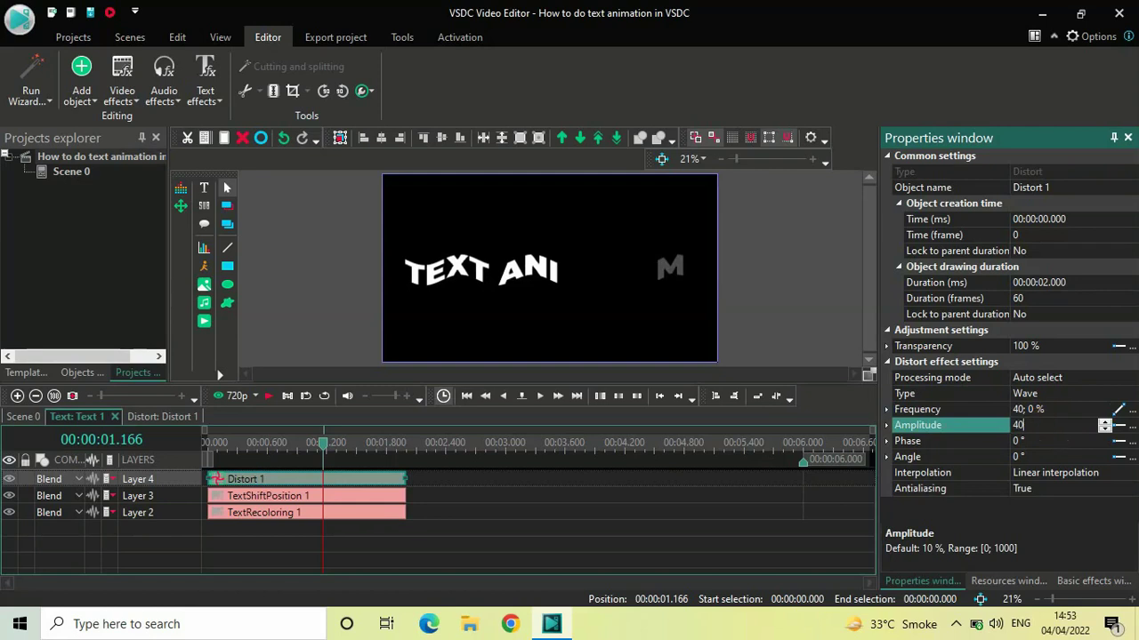
{"action": "type", "text": ";0"}
{"action": "key", "text": "Return"}
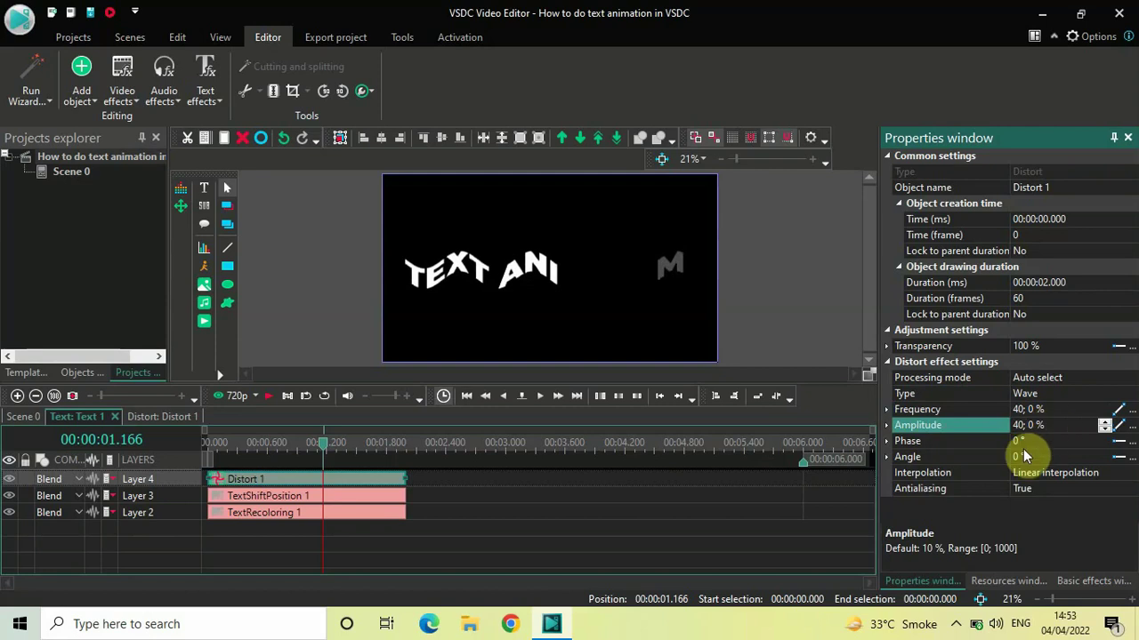
- Set the wave distortion's angle to change from 0 to 360° by entering 0;360
{"action": "left_click", "coordinate": [921, 448]}
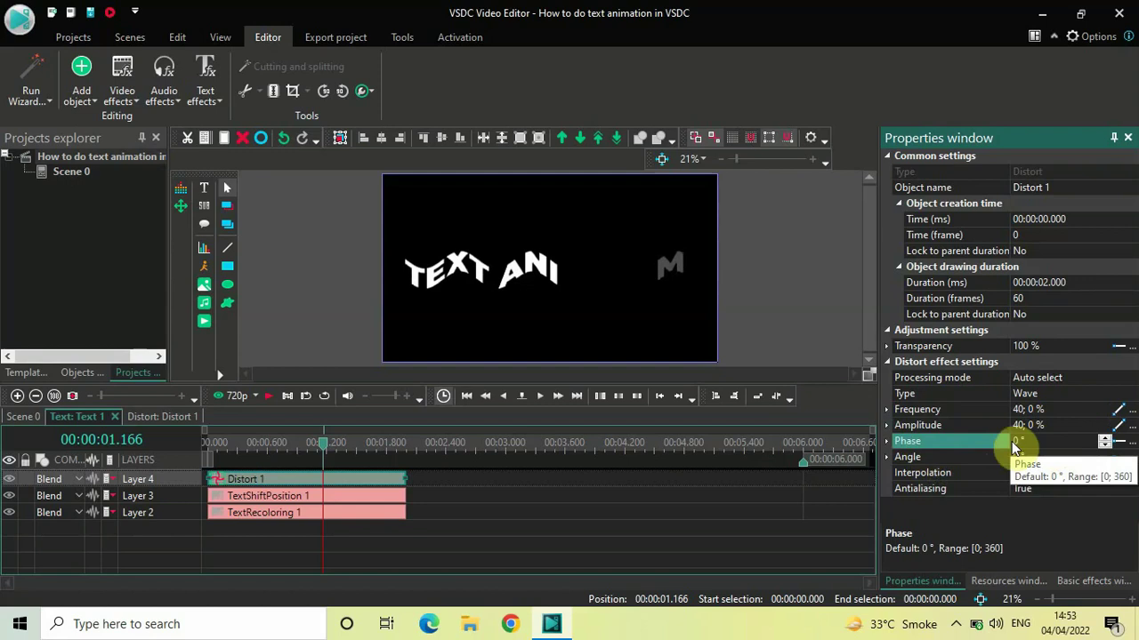
{"action": "left_click", "coordinate": [934, 457]}
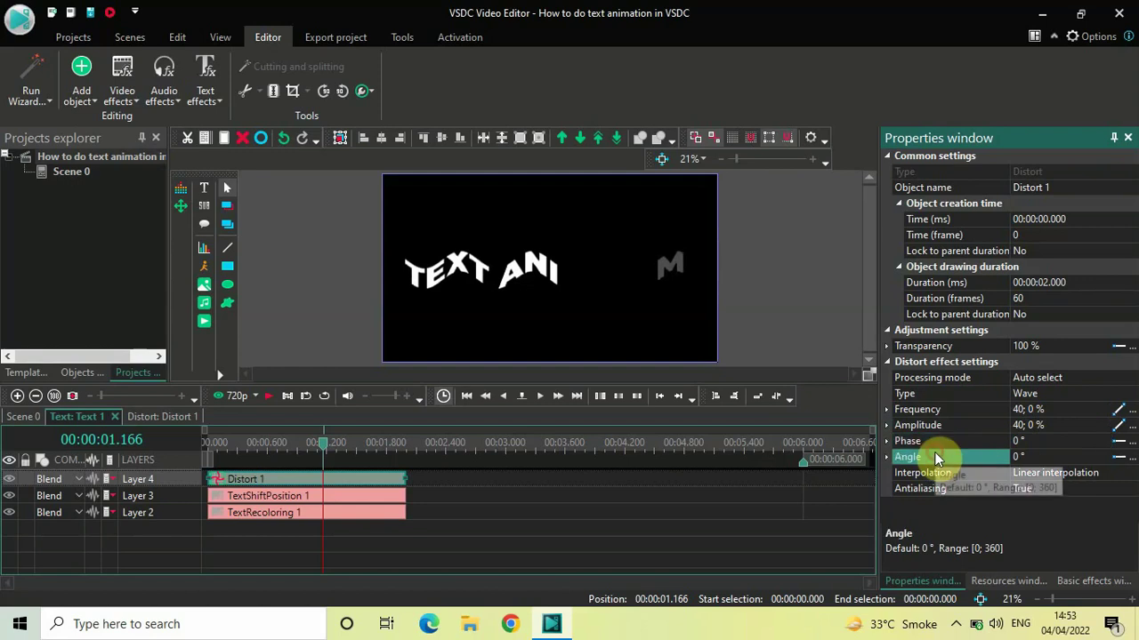
{"action": "left_click", "coordinate": [1046, 454]}
{"action": "key", "text": "ctrl+a"}
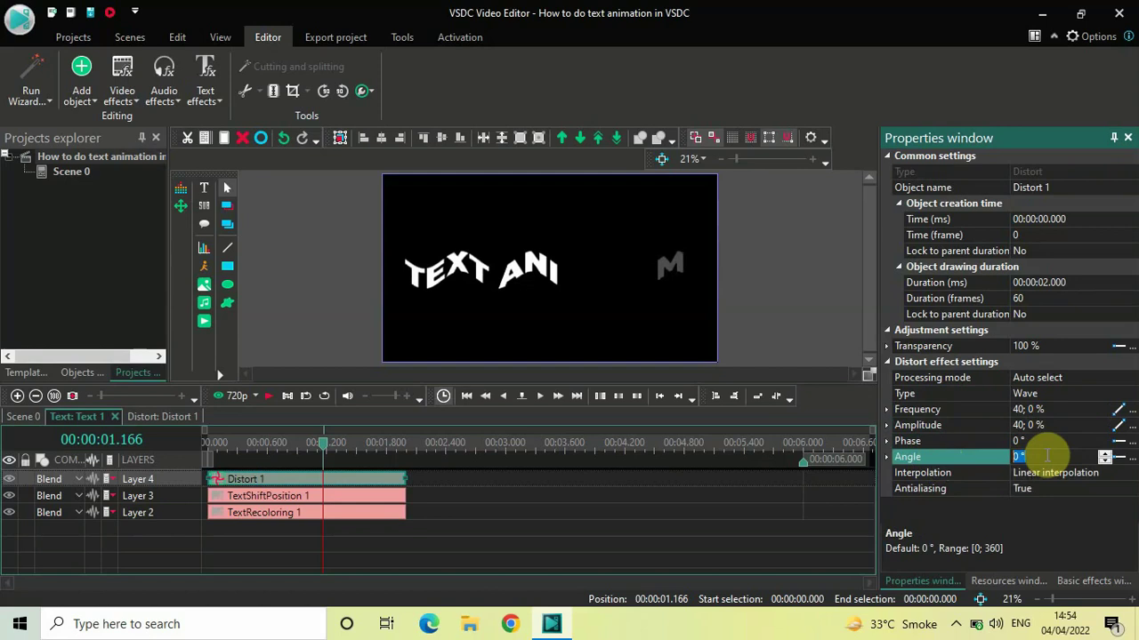
{"action": "key", "text": "BackSpace"}
{"action": "type", "text": "0"}
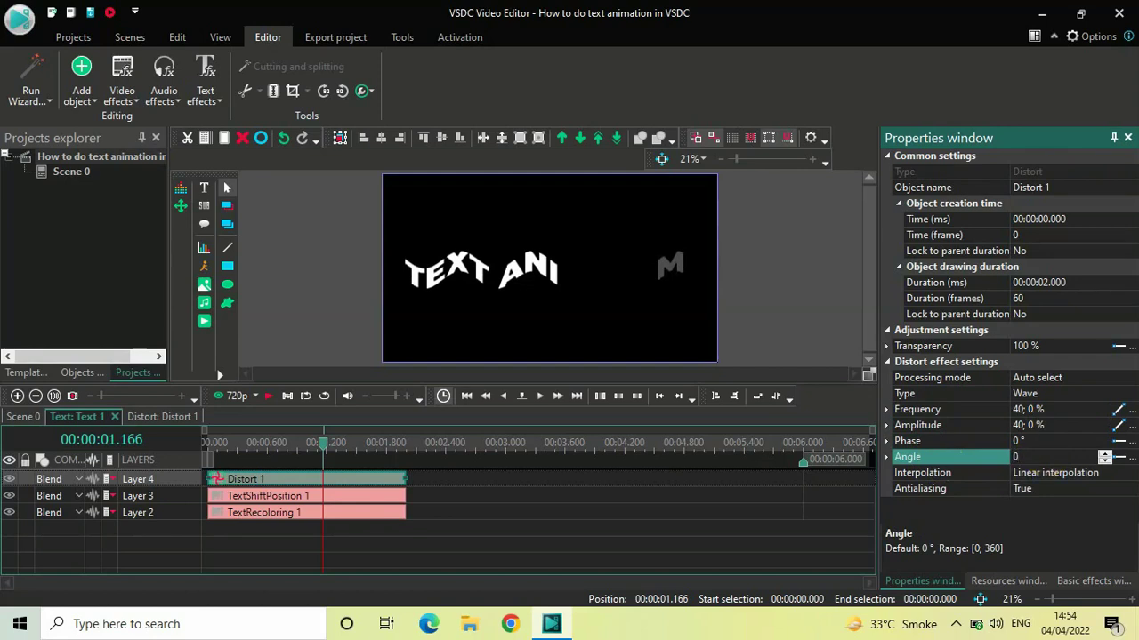
{"action": "type", "text": ";360"}
{"action": "key", "text": "Return"}
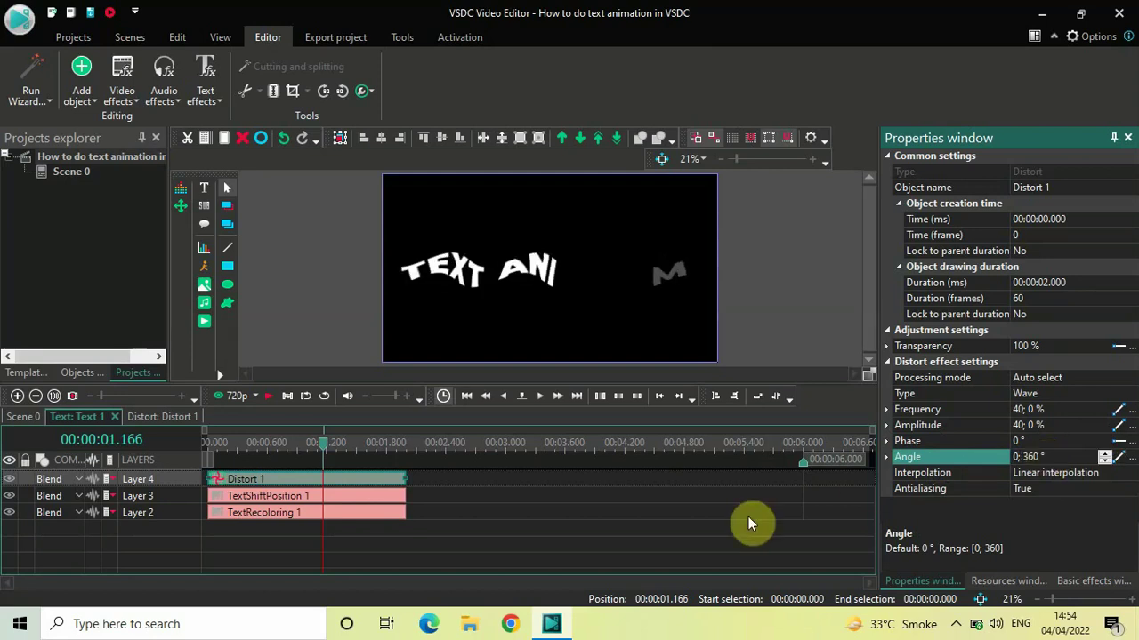
- Play the text animation from the start of the timeline to check the wave distortion
{"action": "left_click", "coordinate": [206, 443]}
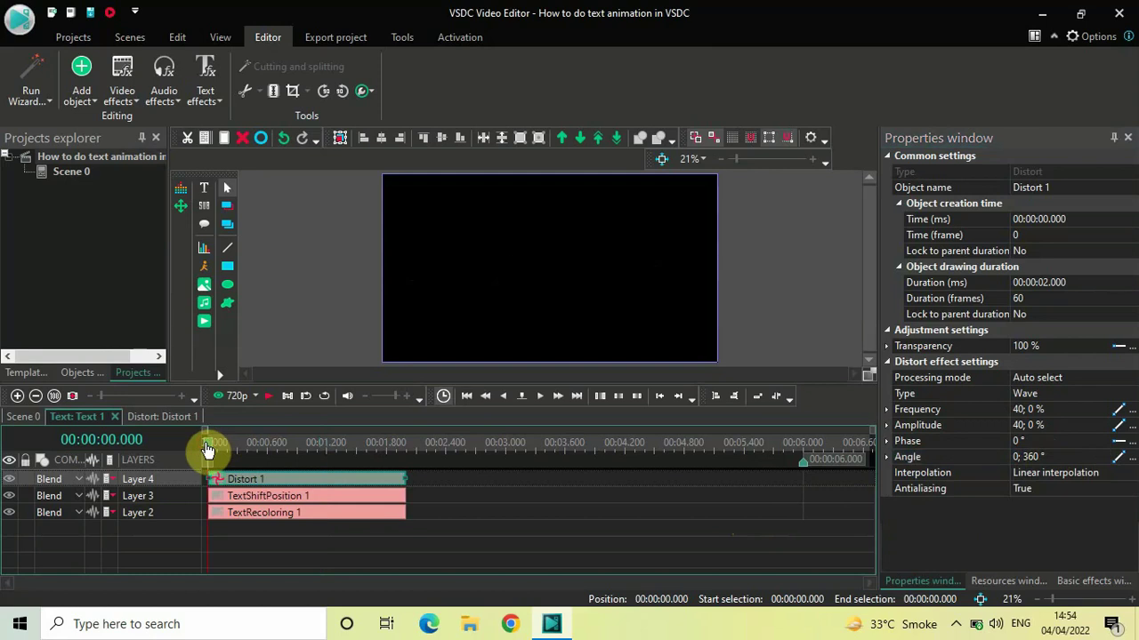
{"action": "key", "text": "space"}
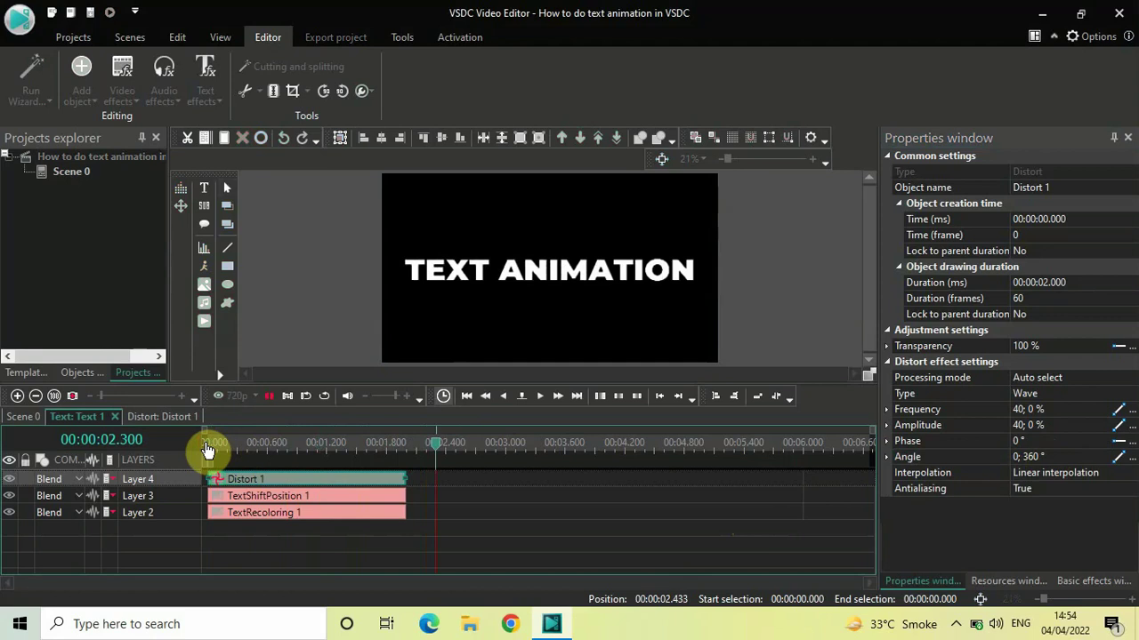
{"action": "key", "text": "space"}
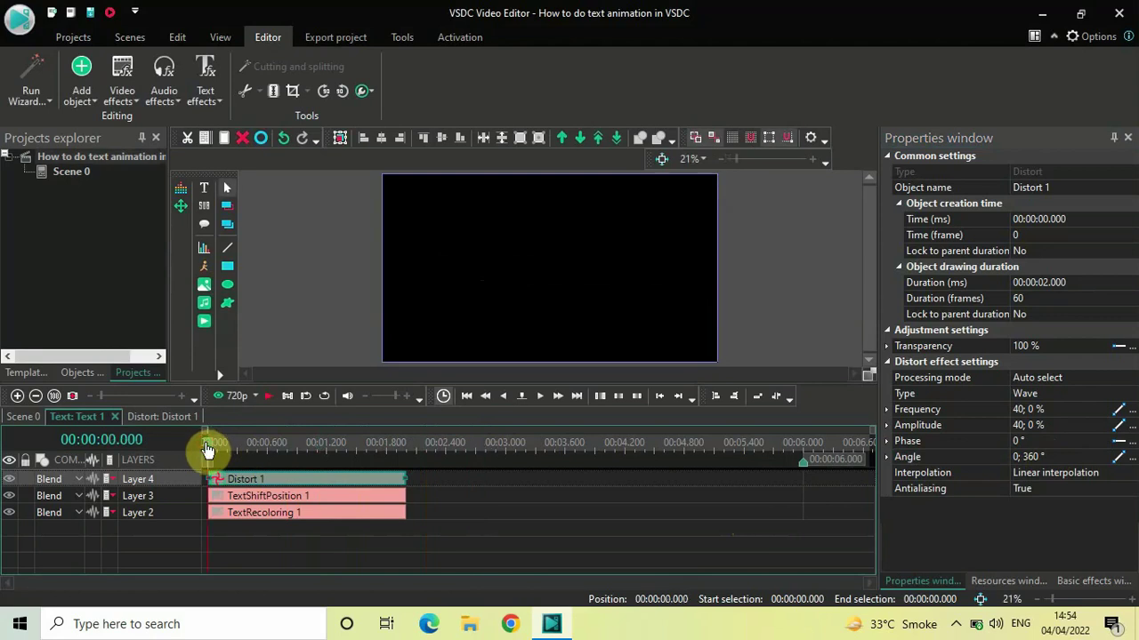
- Set the preview quality to 480p and watch the scene twice from the start in the preview window
{"action": "left_click", "coordinate": [255, 401]}
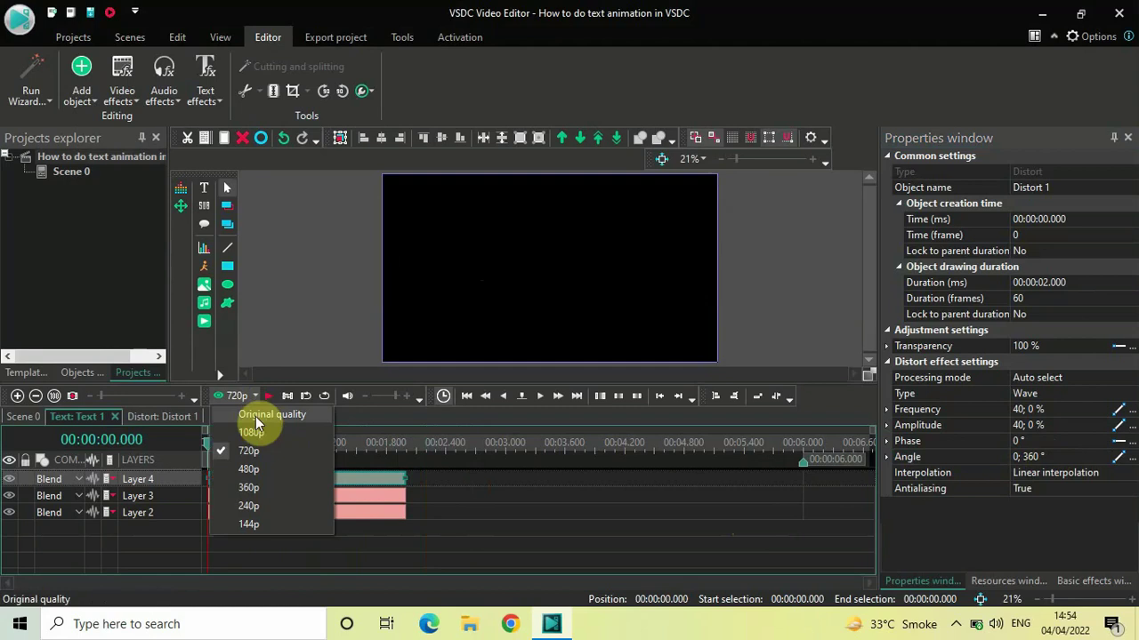
{"action": "left_click", "coordinate": [262, 471]}
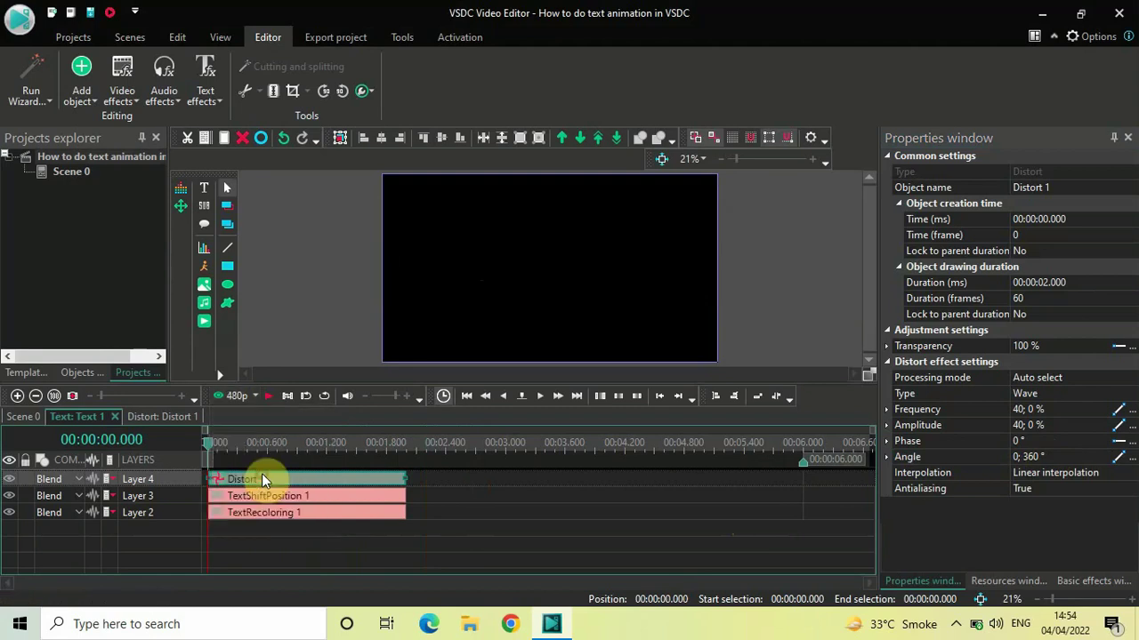
{"action": "left_click", "coordinate": [226, 398]}
{"action": "left_click", "coordinate": [227, 397]}
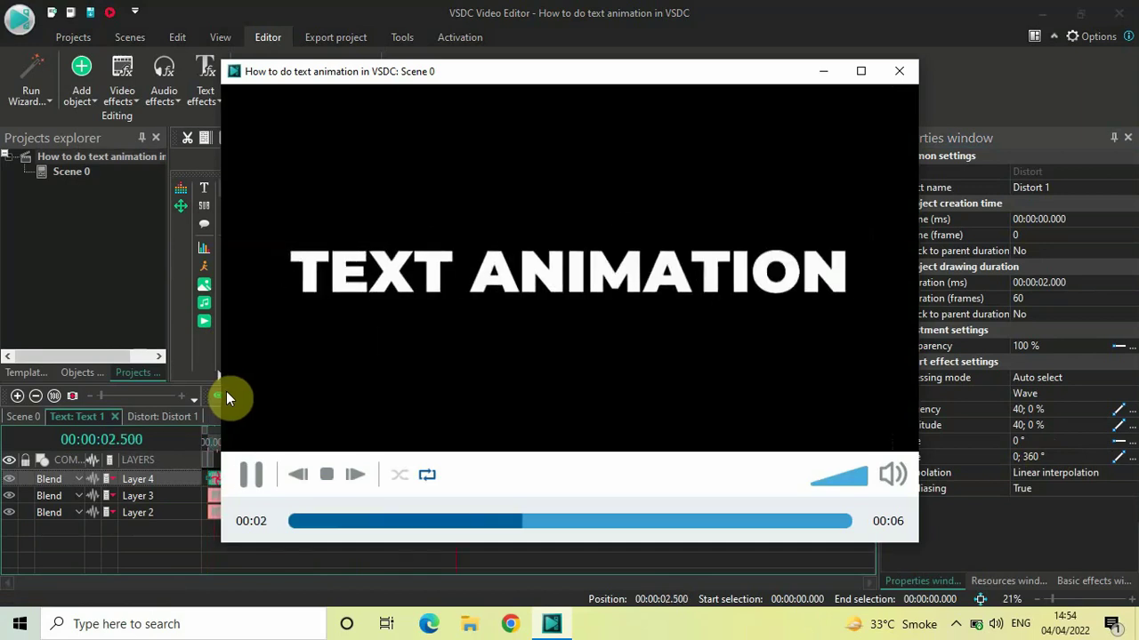
{"action": "key", "text": "space"}
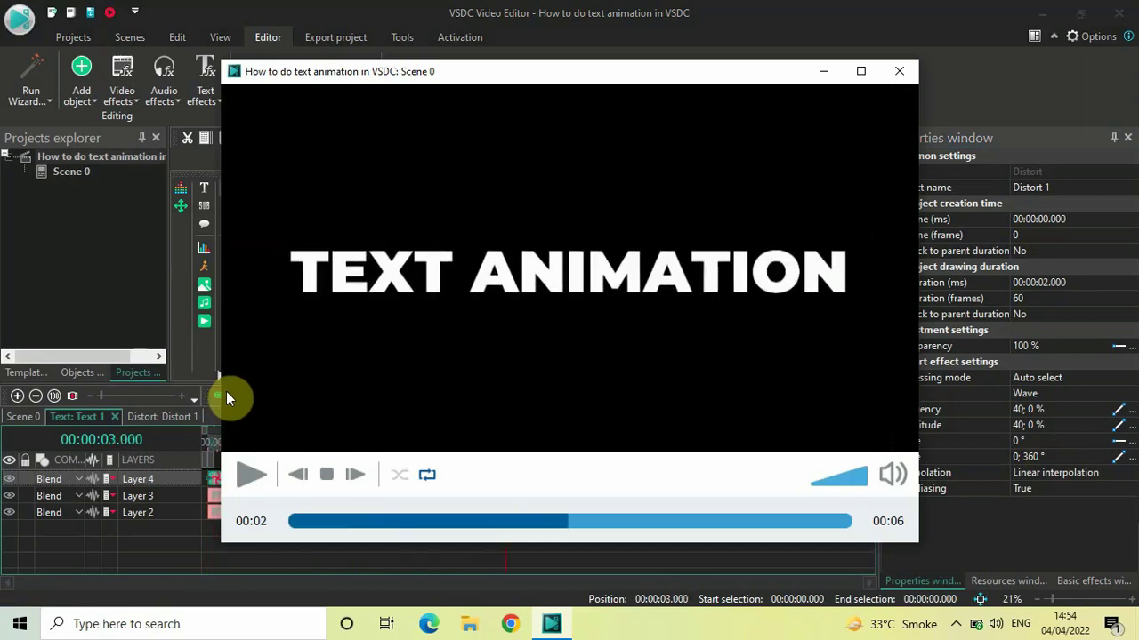
{"action": "left_click", "coordinate": [292, 529]}
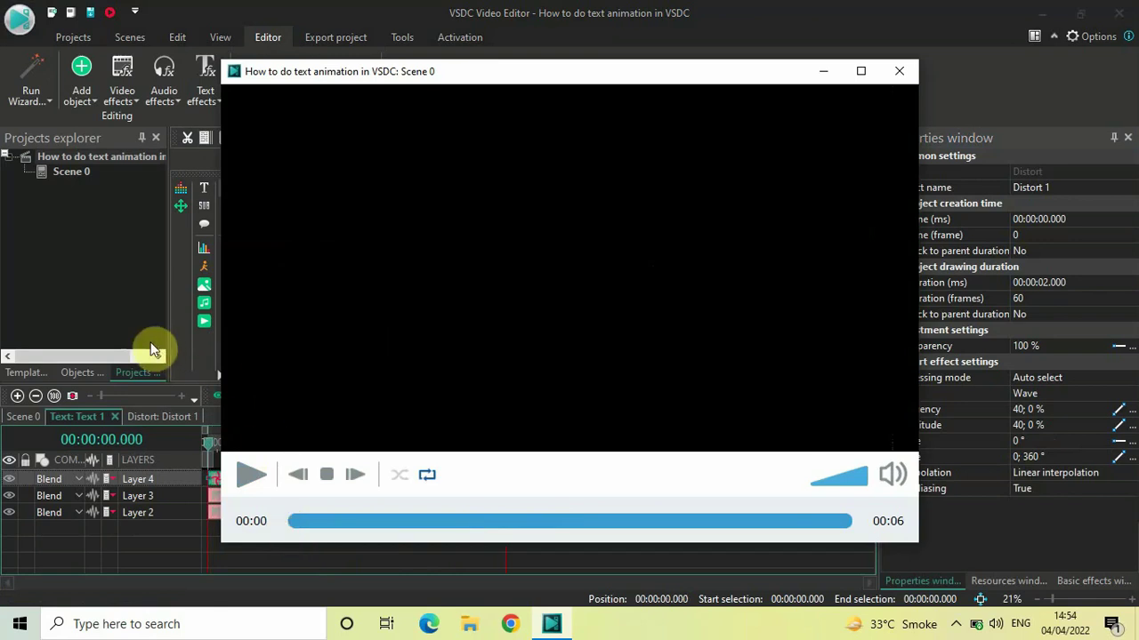
{"action": "key", "text": "space"}
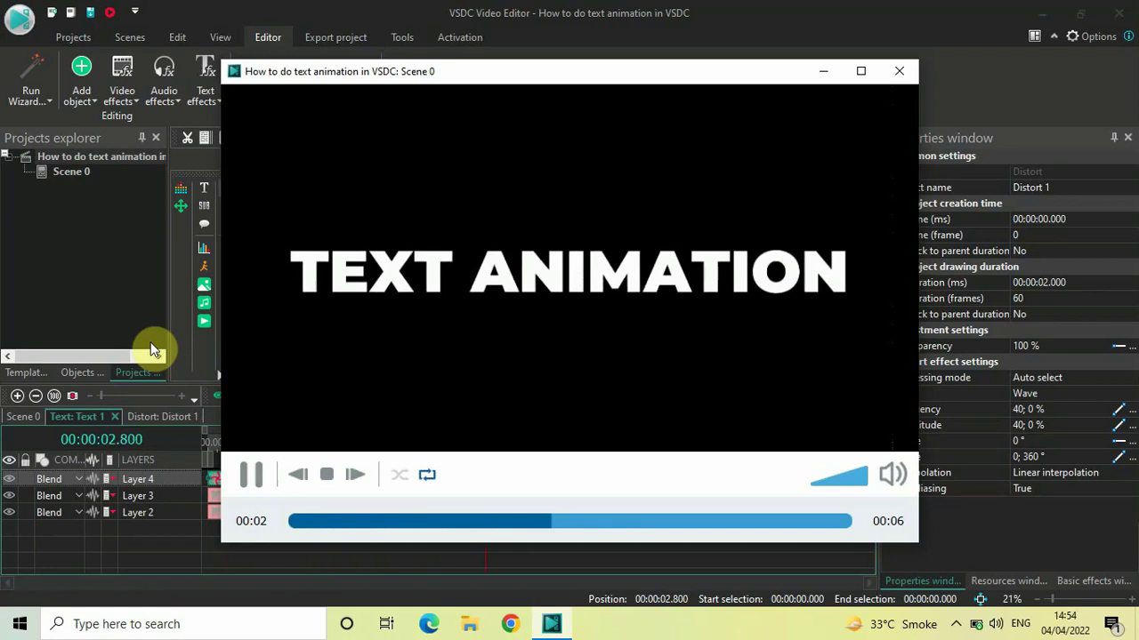
{"action": "key", "text": "space"}
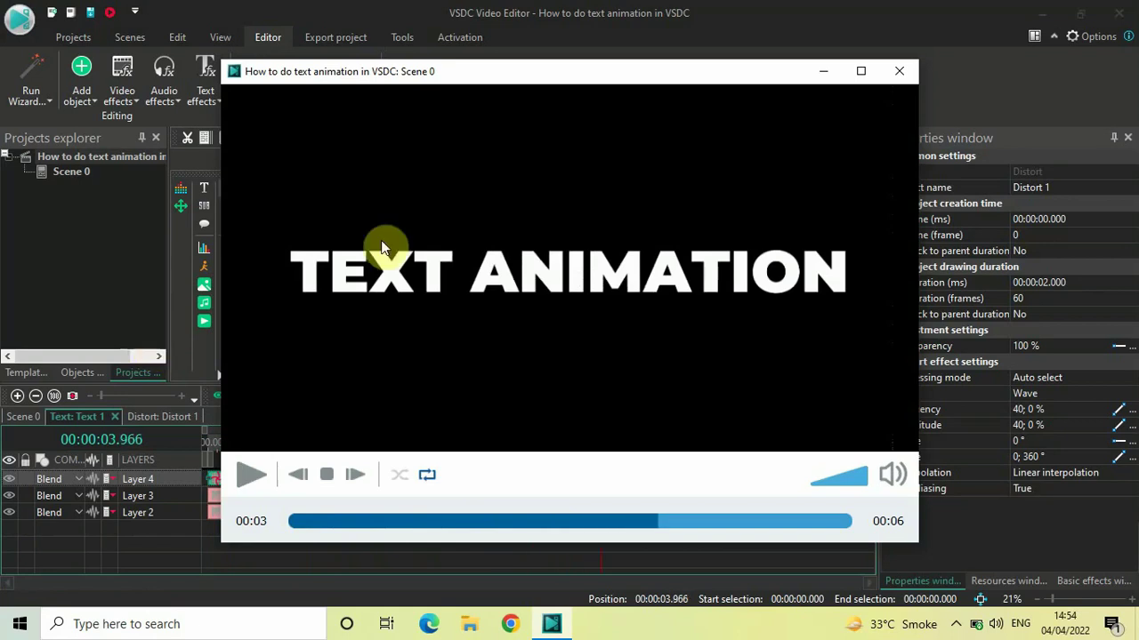
{"action": "left_click", "coordinate": [901, 75]}
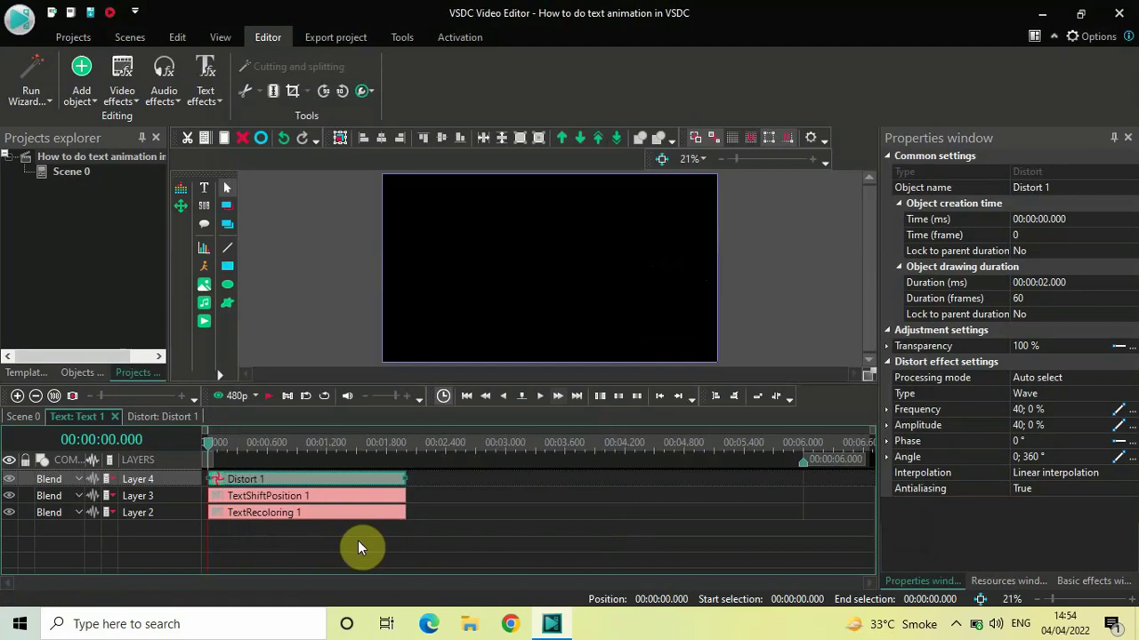
- Place a copy of the TextRecoloring effect on Layer 2 at 00:00:04.000 and set the copy's effect direction to Fade-Out
{"action": "left_click", "coordinate": [307, 520]}
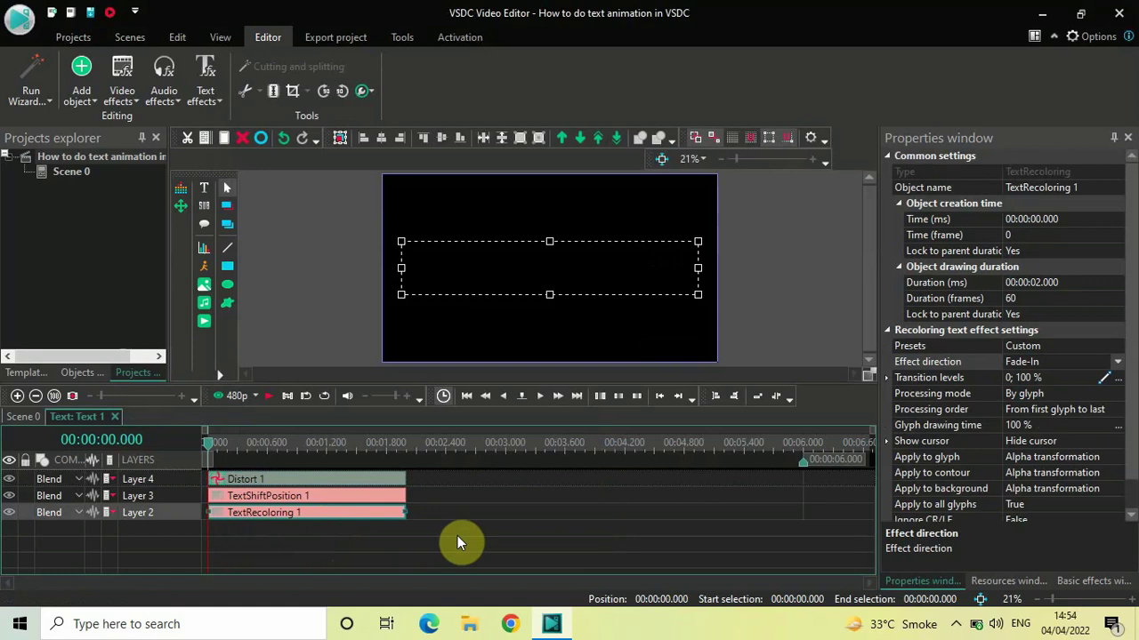
{"action": "key", "text": "ctrl+v"}
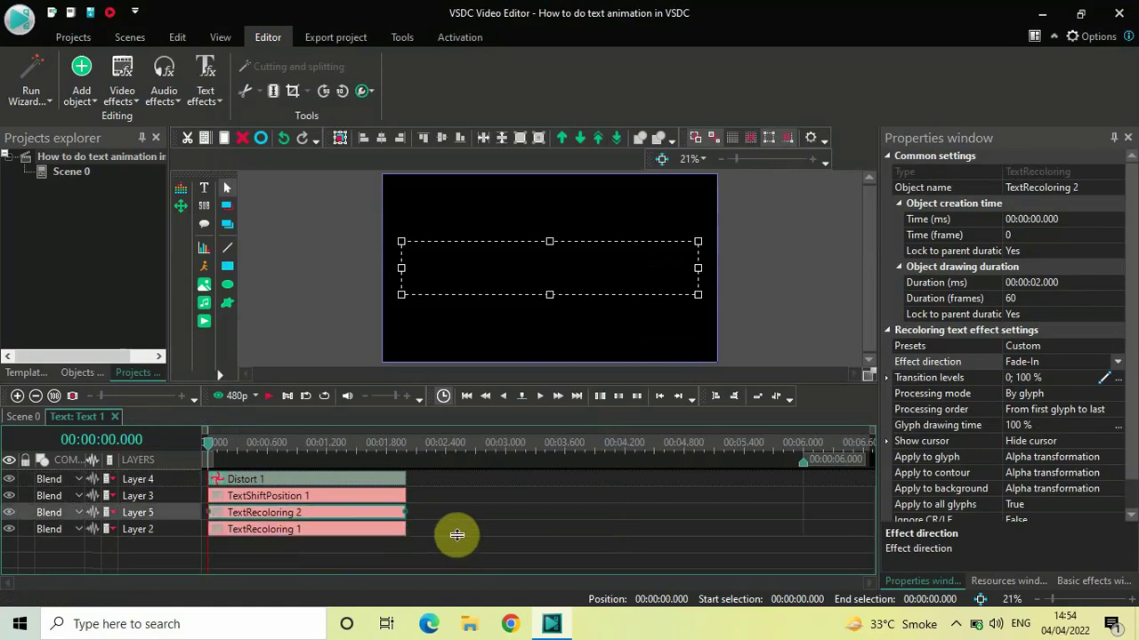
{"action": "left_click_drag", "start_coordinate": [345, 521], "coordinate": [738, 516]}
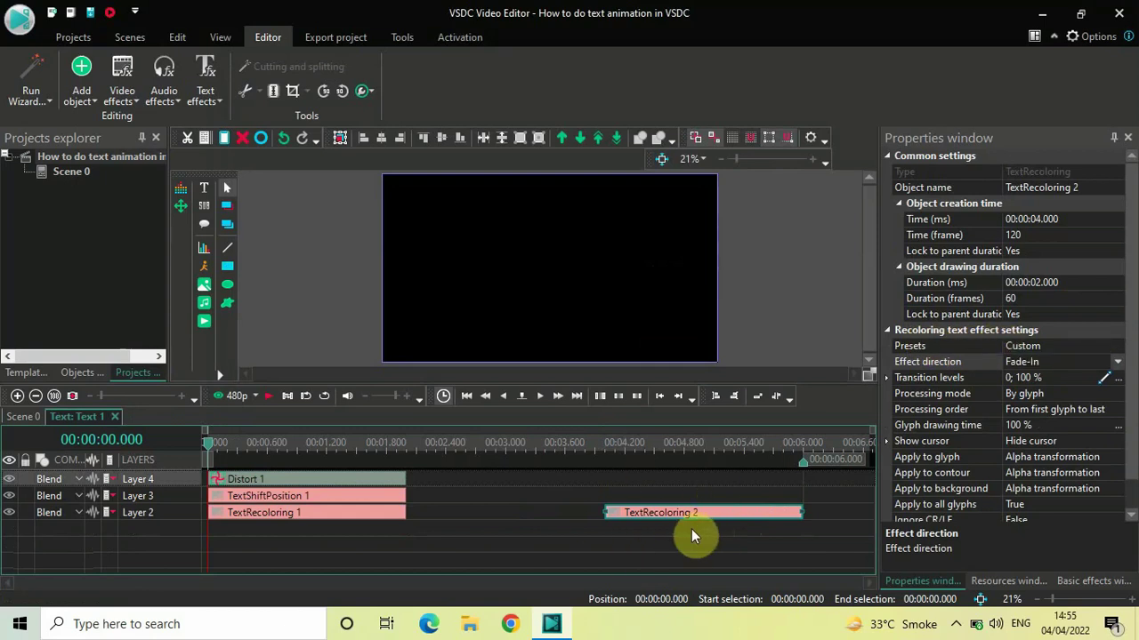
{"action": "left_click", "coordinate": [928, 361]}
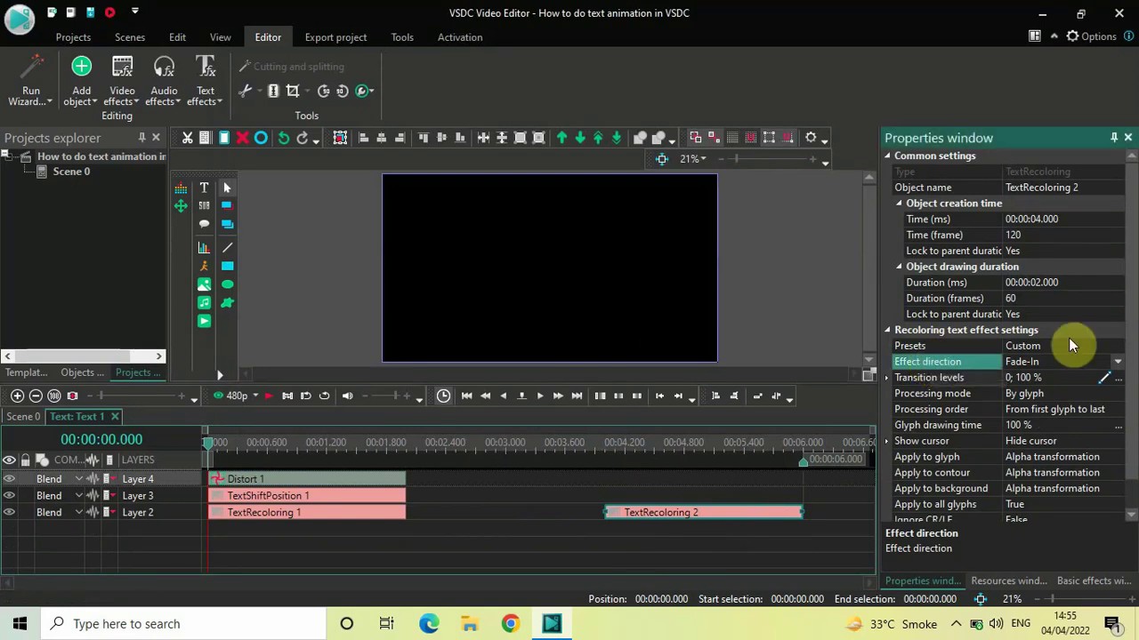
{"action": "left_click", "coordinate": [1116, 363]}
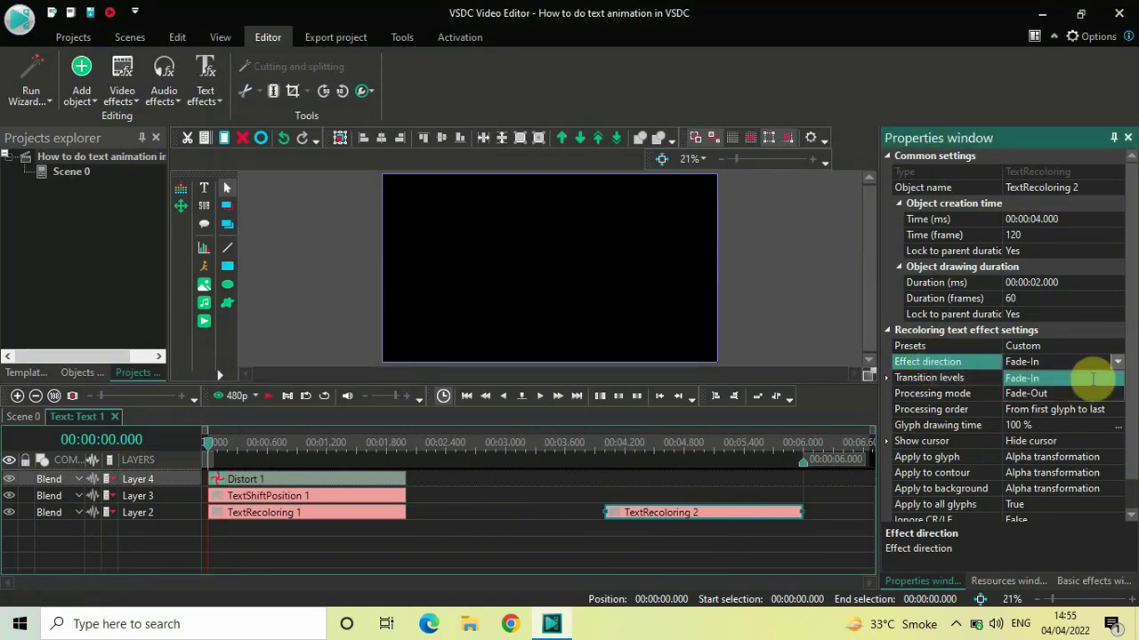
{"action": "left_click", "coordinate": [1053, 391]}
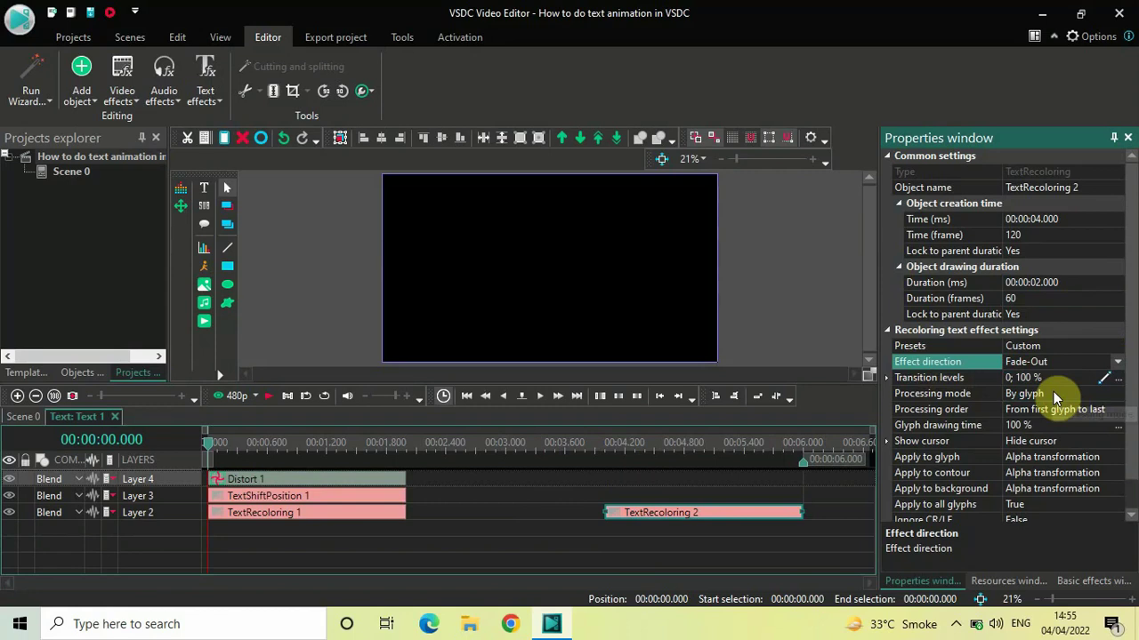
- Place a copy of the TextShiftPosition effect on Layer 3 at 00:00:04.000 and set the copy's effect direction to Fade-Out
{"action": "left_click", "coordinate": [301, 501]}
{"action": "left_click", "coordinate": [301, 502]}
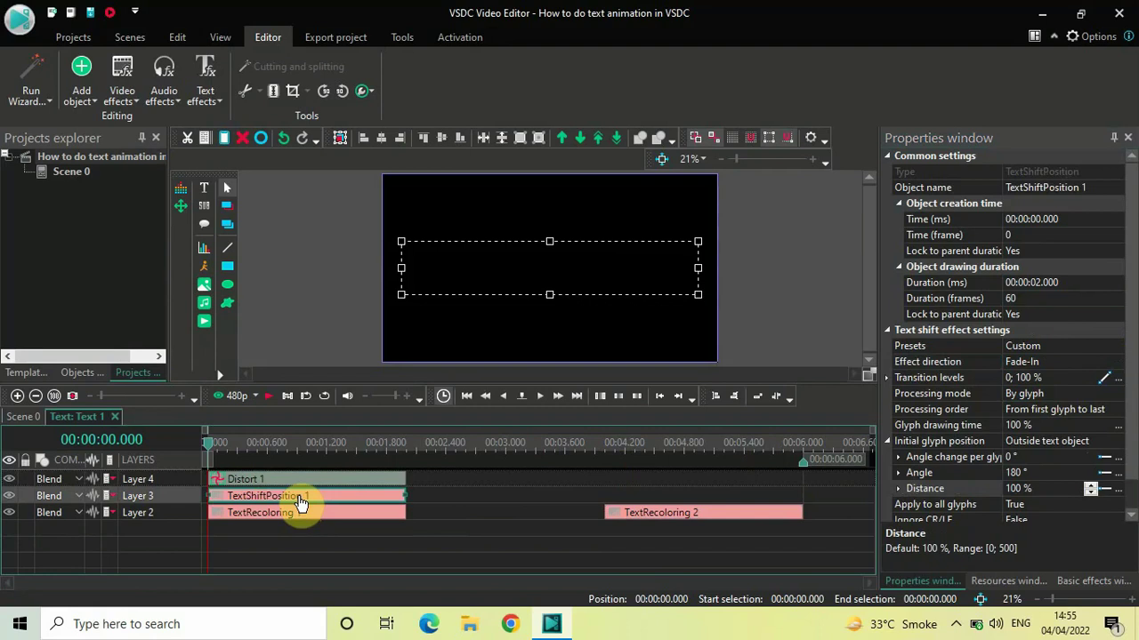
{"action": "key", "text": "ctrl+v"}
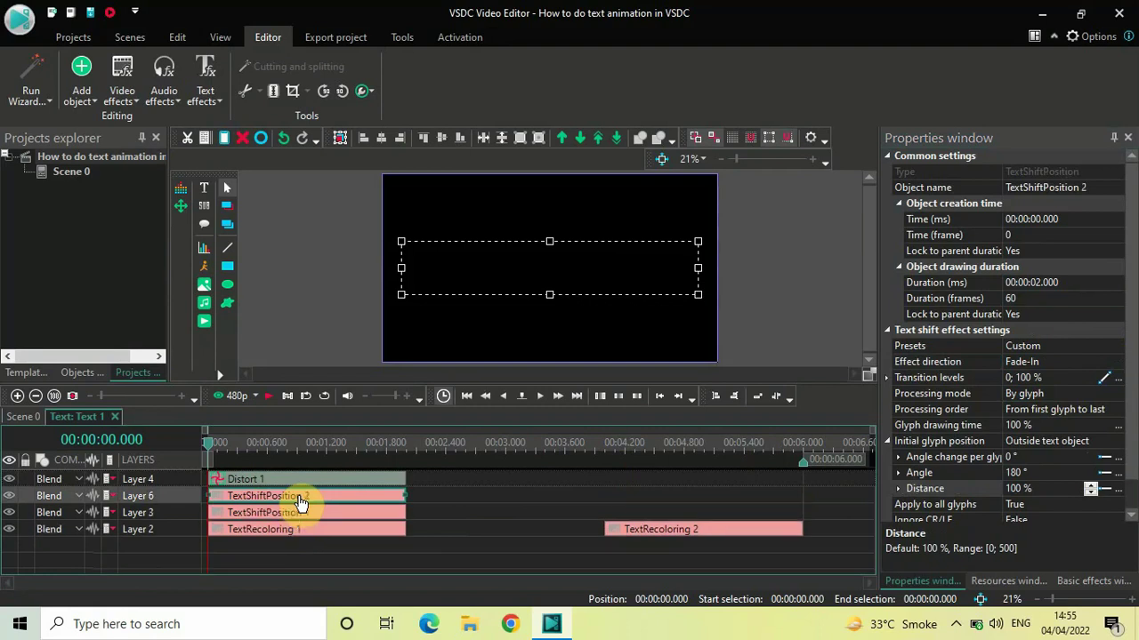
{"action": "left_click_drag", "start_coordinate": [301, 501], "coordinate": [694, 516]}
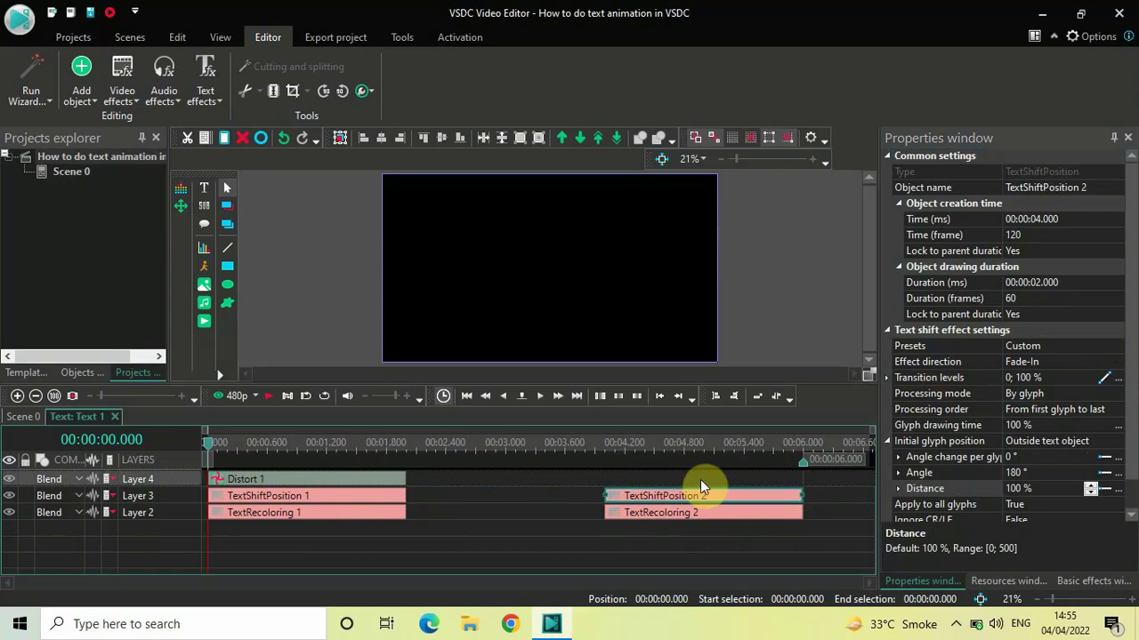
{"action": "left_click", "coordinate": [933, 363]}
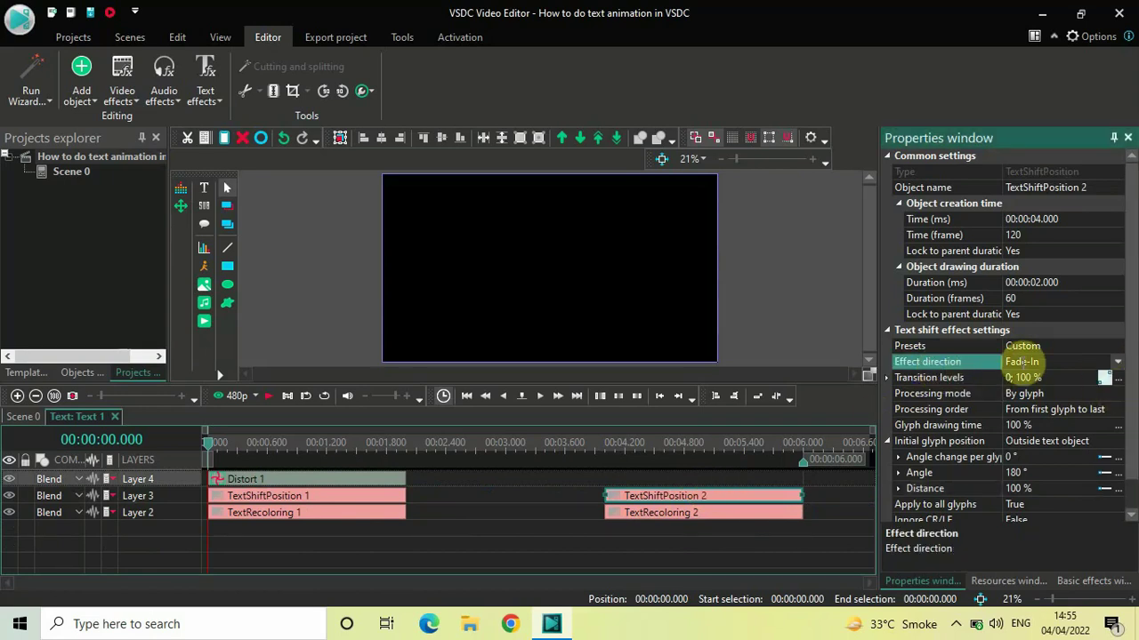
{"action": "left_click", "coordinate": [1118, 363]}
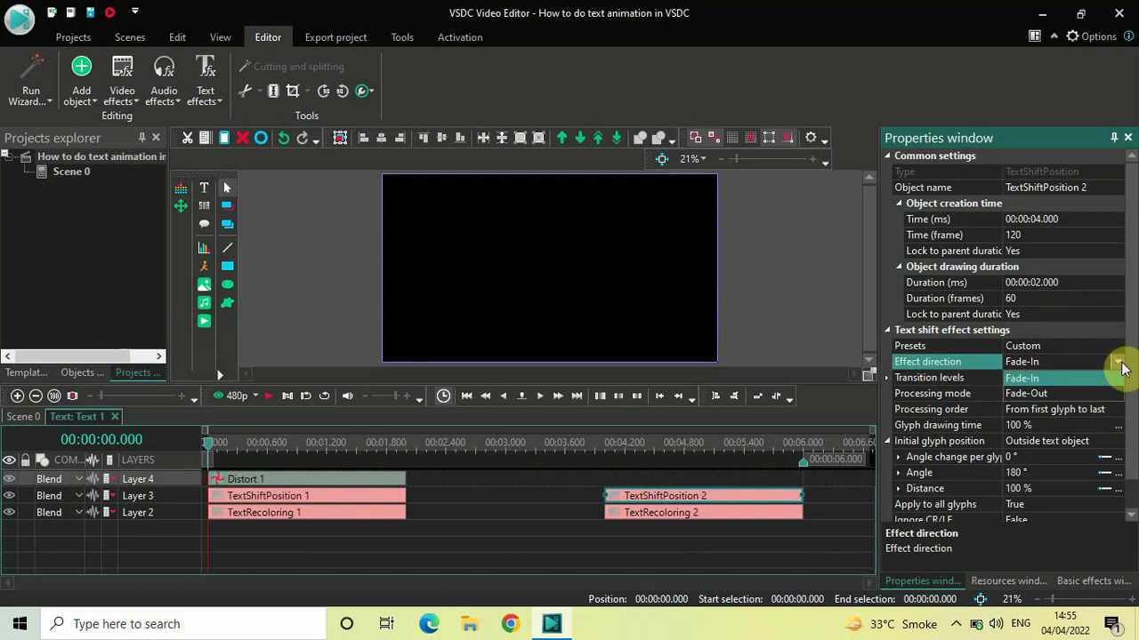
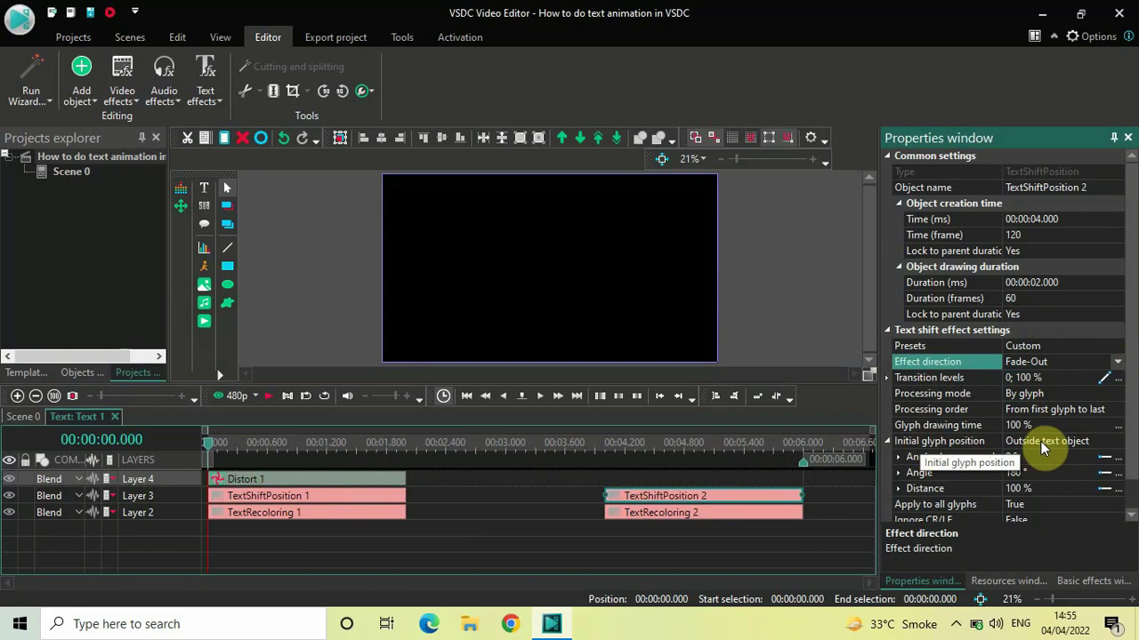
- Set the angle of the fade-out TextShiftPosition effect's initial glyph position to 0°
{"action": "left_click", "coordinate": [920, 460]}
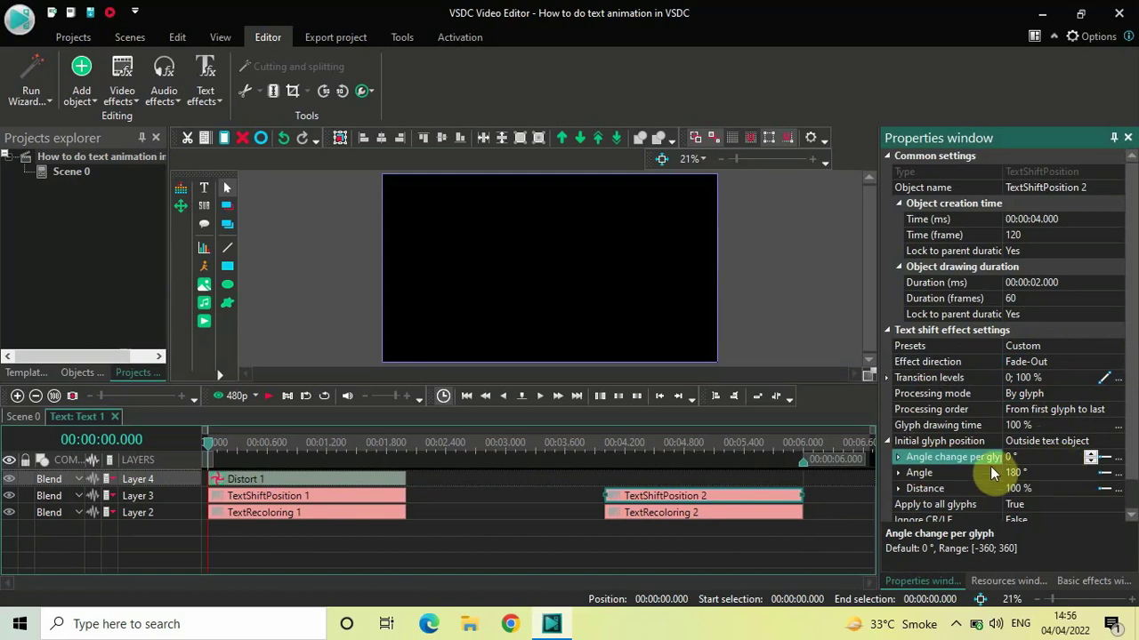
{"action": "left_click", "coordinate": [939, 473]}
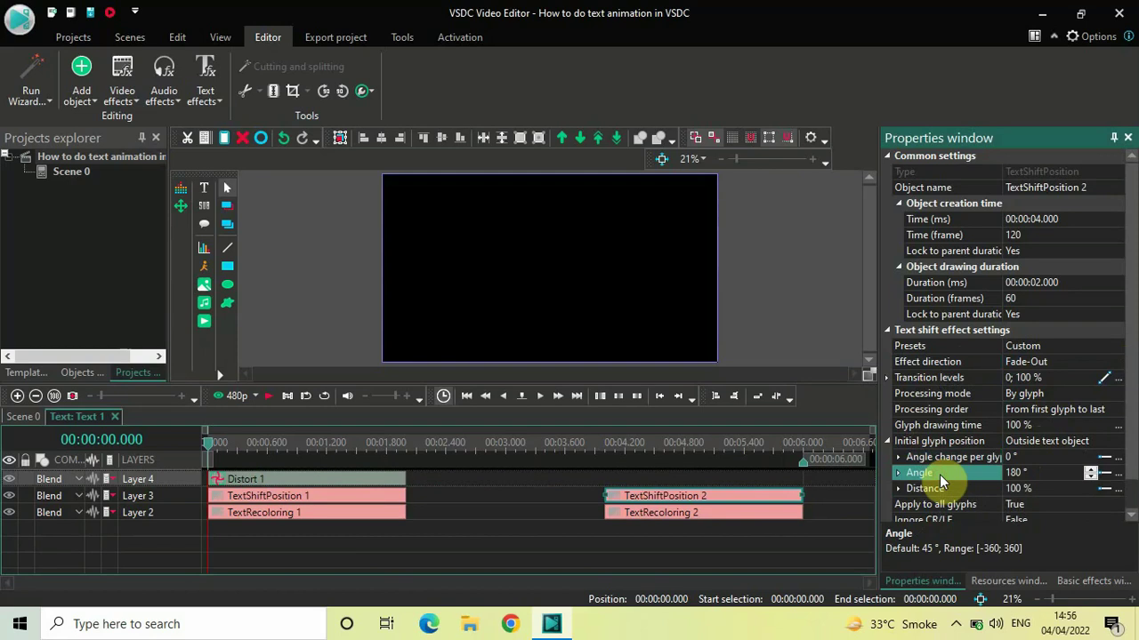
{"action": "double_click", "coordinate": [1038, 473]}
{"action": "key", "text": "BackSpace"}
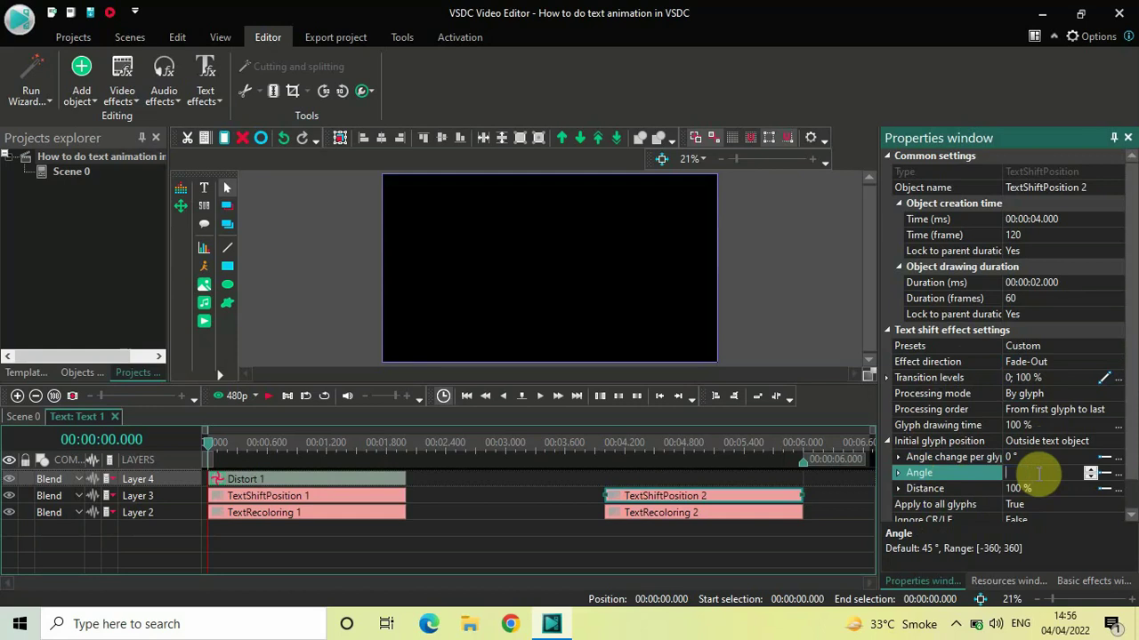
{"action": "type", "text": "0"}
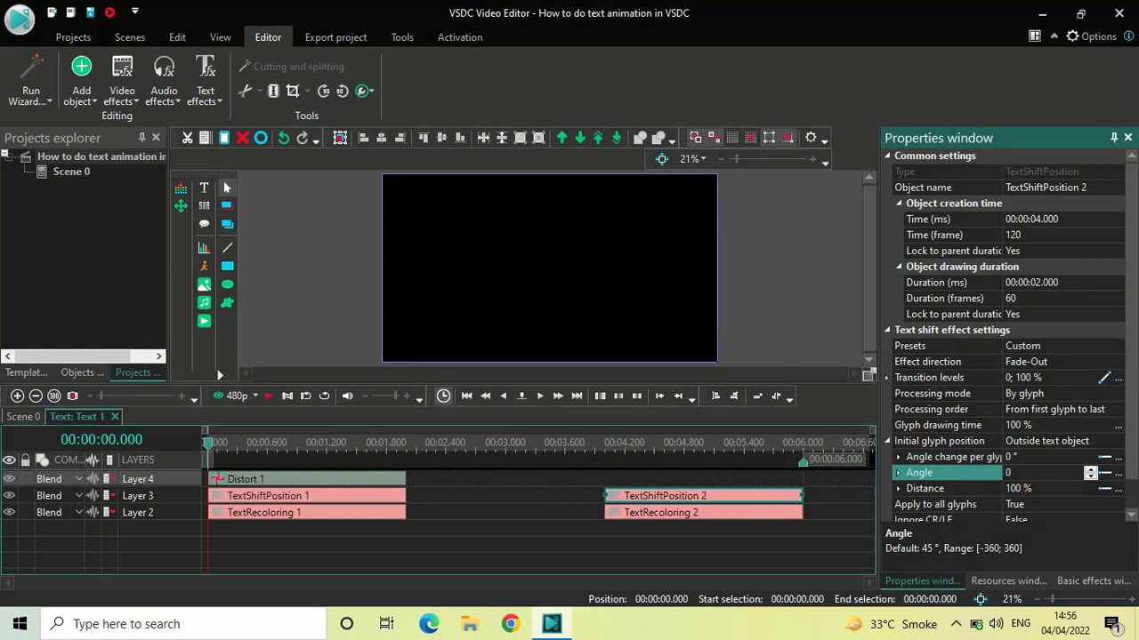
{"action": "key", "text": "Return"}
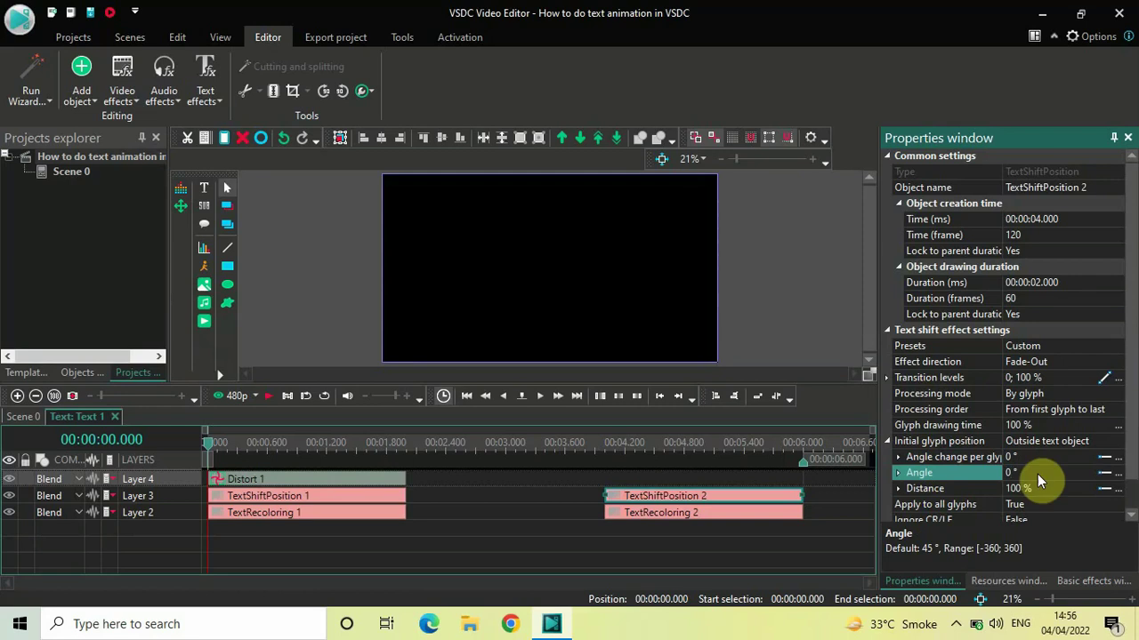
{"action": "left_click", "coordinate": [929, 489]}
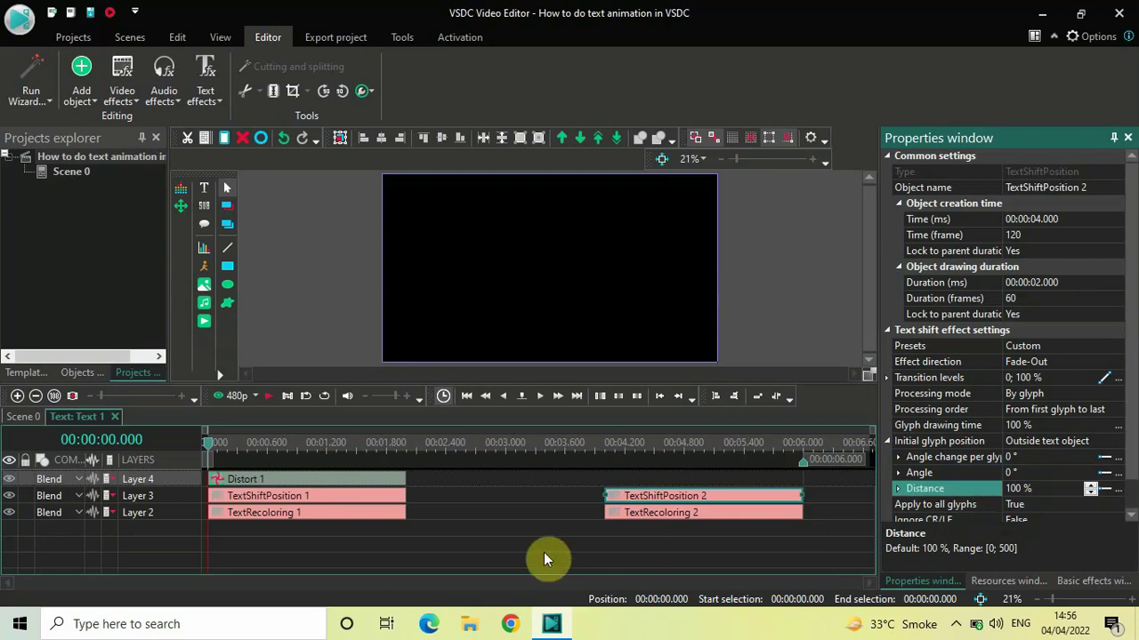
- Place a copy of the Distort effect on Layer 4 at 00:00:04.000, above the fade-out text effects
{"action": "left_click", "coordinate": [299, 481]}
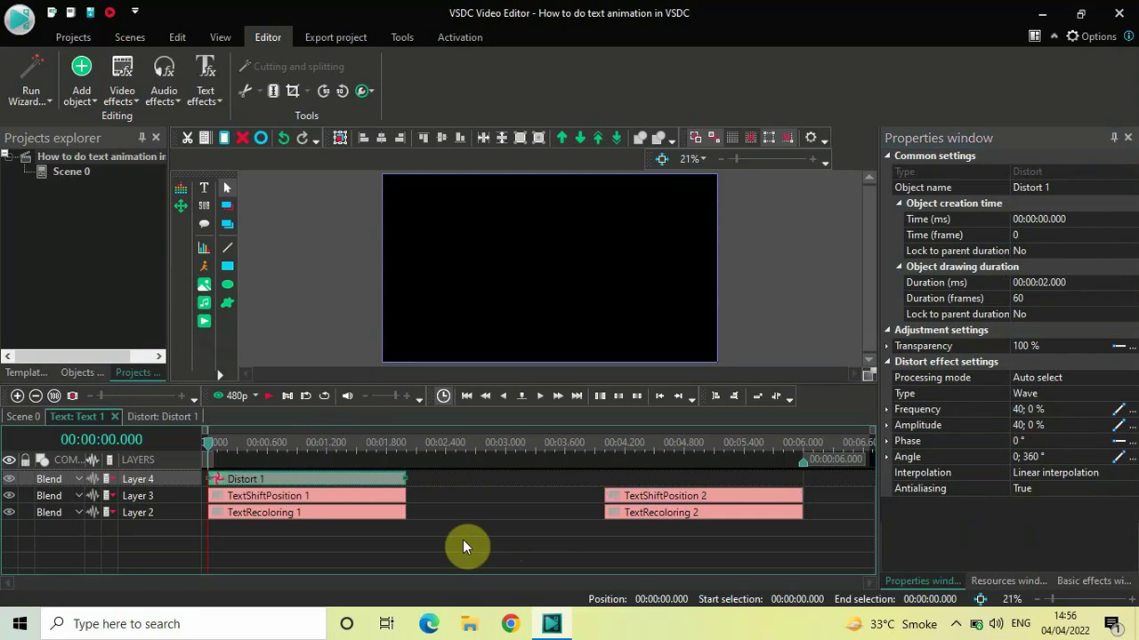
{"action": "key", "text": "ctrl+v"}
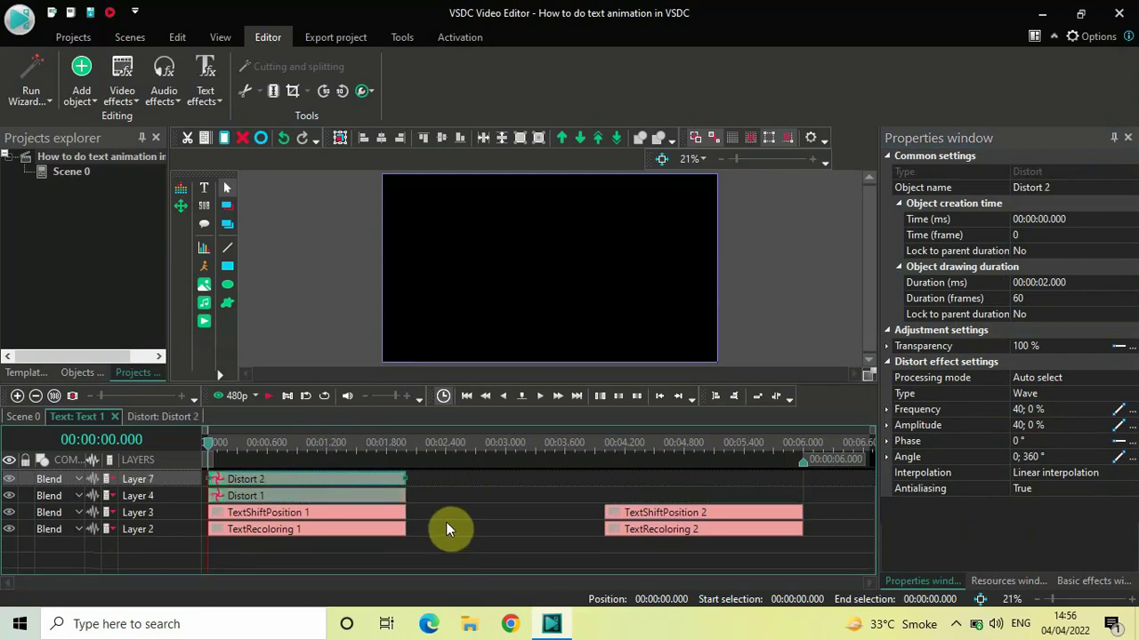
{"action": "left_click_drag", "start_coordinate": [322, 483], "coordinate": [713, 498]}
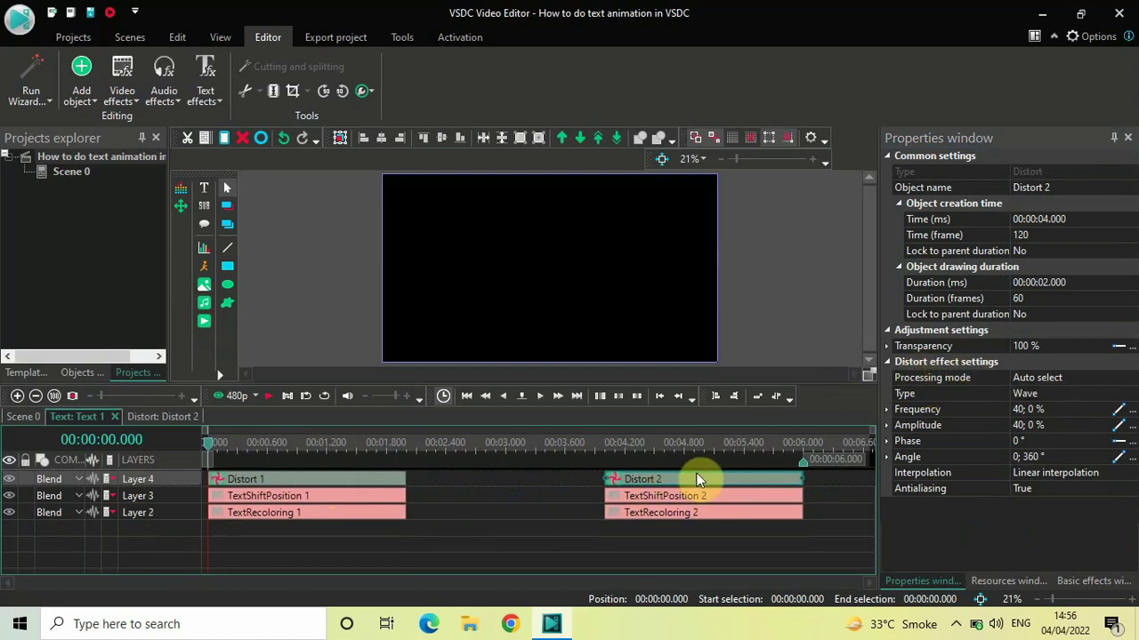
- Set the frequency of the copied wave Distort effect to 0; 40 %
{"action": "left_click", "coordinate": [936, 391]}
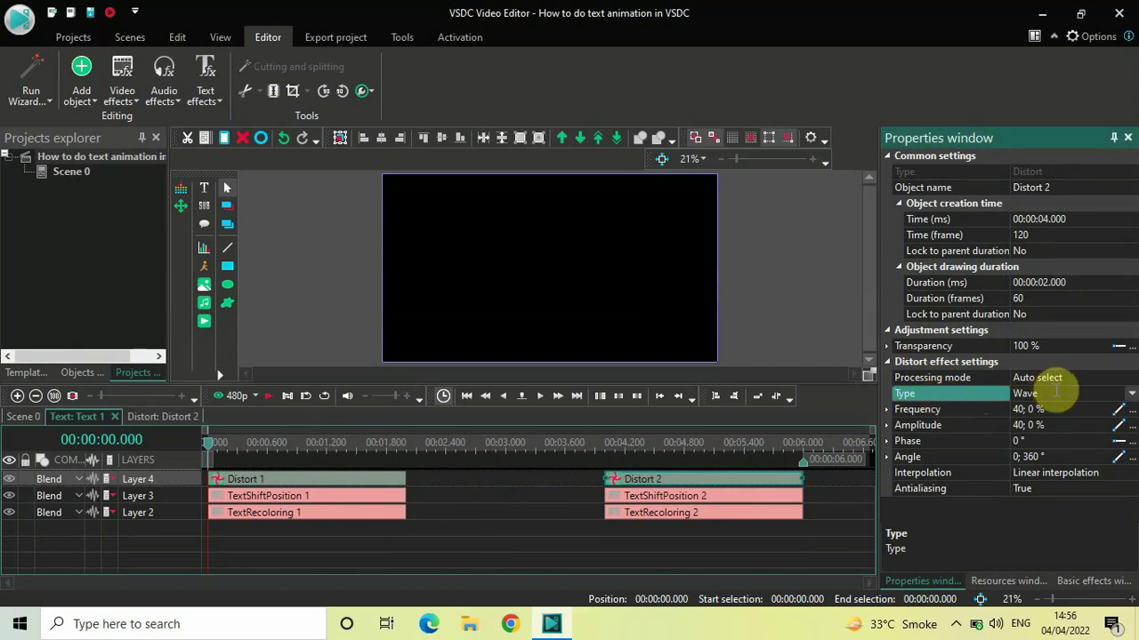
{"action": "left_click", "coordinate": [929, 410]}
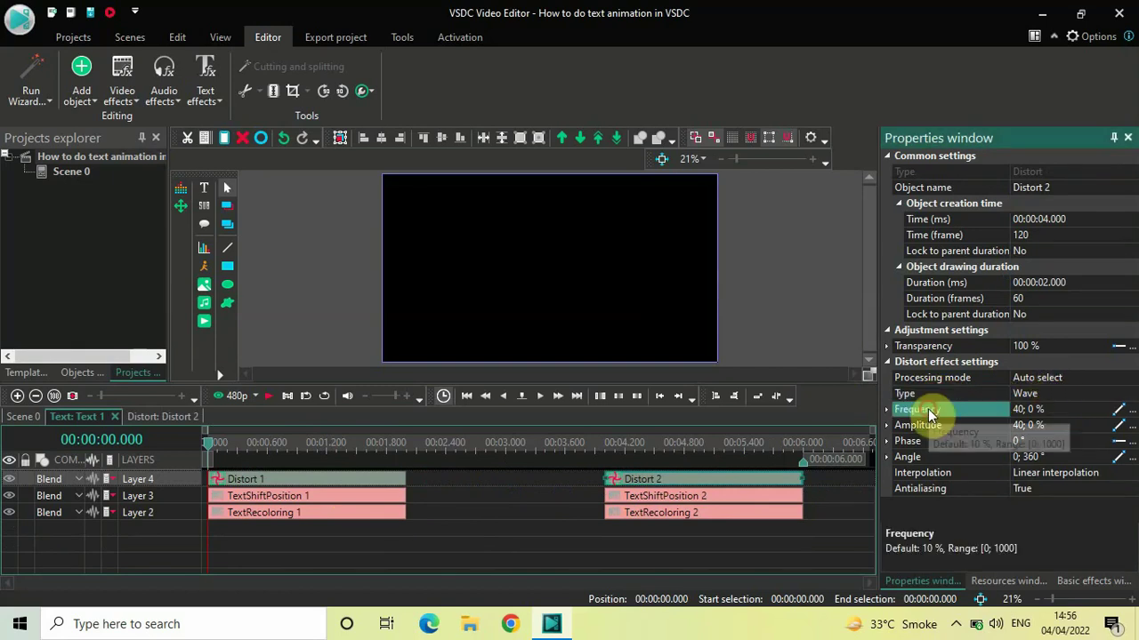
{"action": "left_click", "coordinate": [1057, 411]}
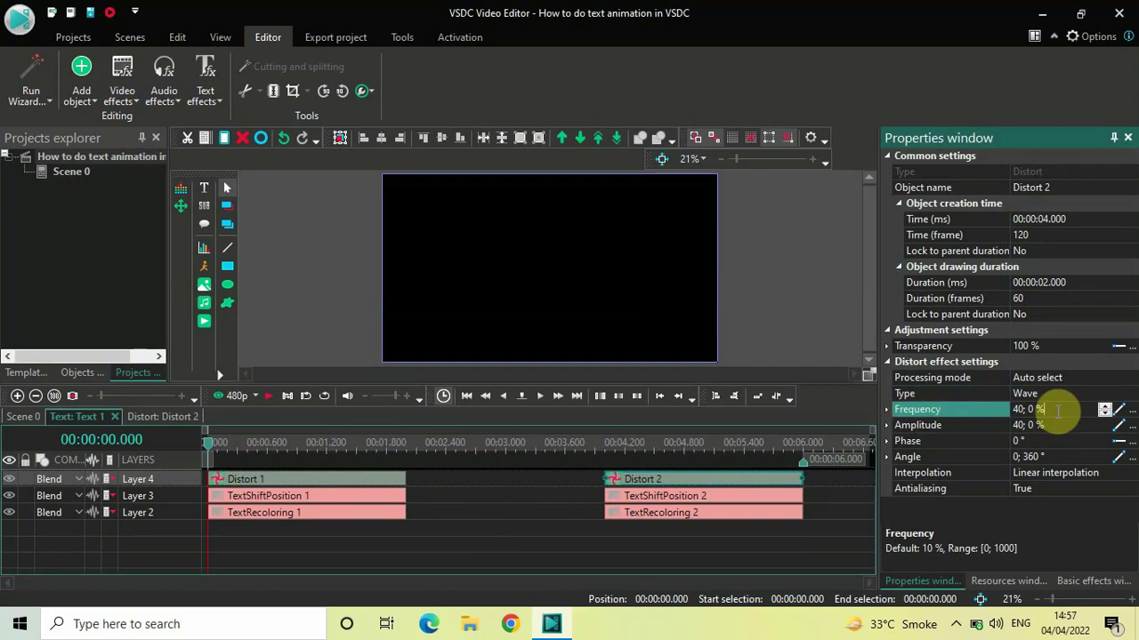
{"action": "key", "text": "ctrl+a"}
{"action": "key", "text": "BackSpace"}
{"action": "type", "text": "0;40"}
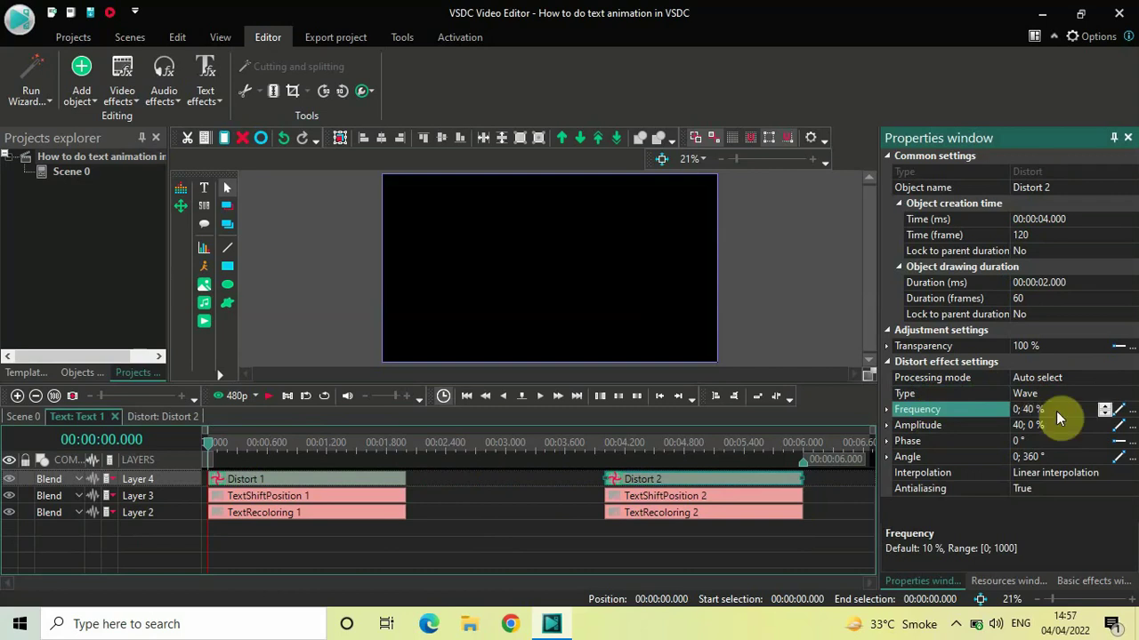
{"action": "key", "text": "Return"}
- Set the copied Distort effect's amplitude to 0; 40 % and review its phase and angle settings
{"action": "left_click", "coordinate": [909, 427]}
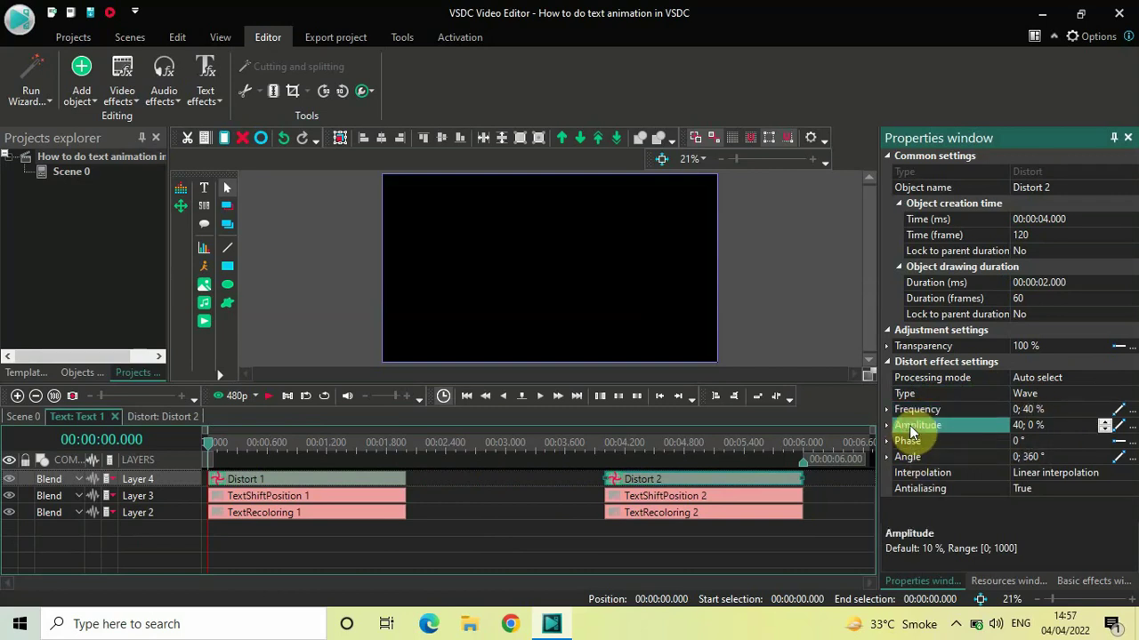
{"action": "left_click", "coordinate": [1064, 424]}
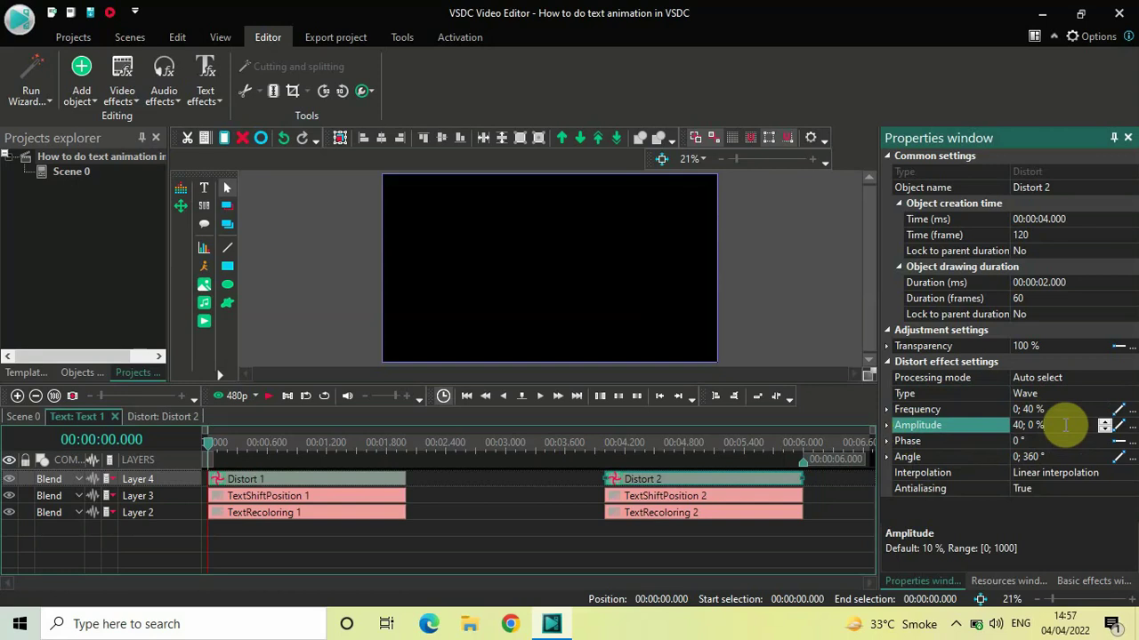
{"action": "key", "text": "ctrl+a"}
{"action": "key", "text": "BackSpace"}
{"action": "type", "text": "0;40"}
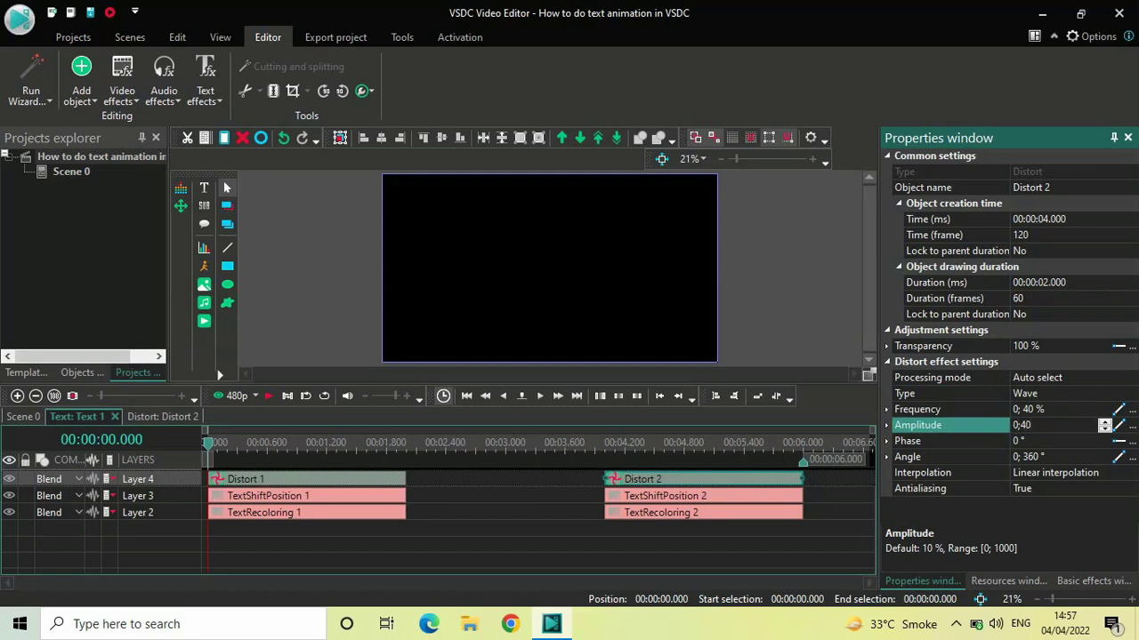
{"action": "key", "text": "Return"}
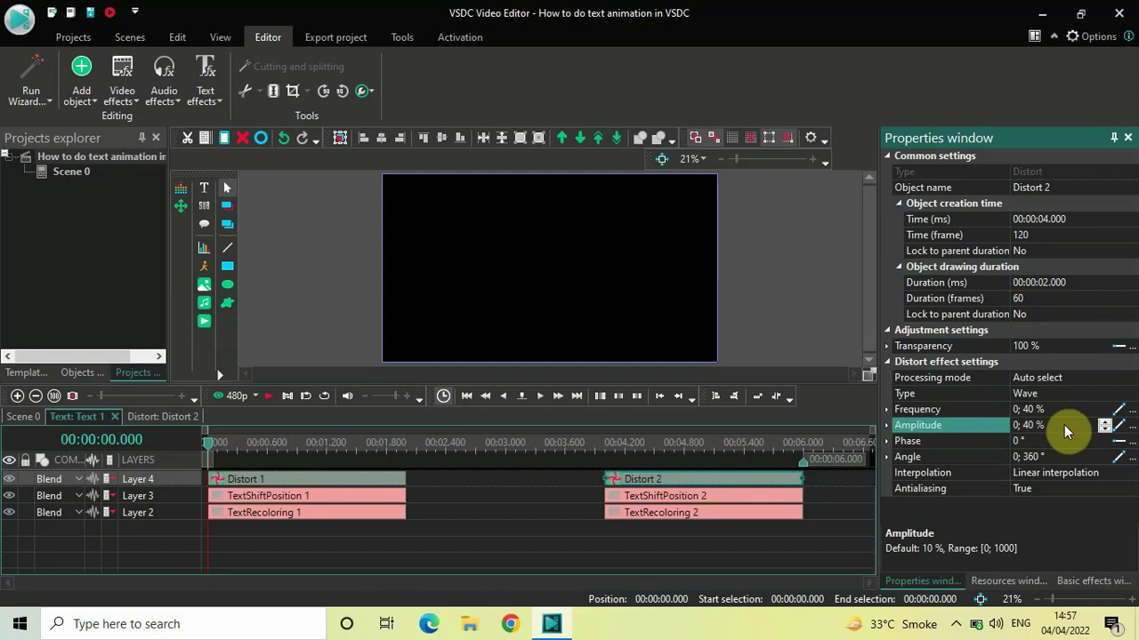
{"action": "left_click", "coordinate": [907, 442]}
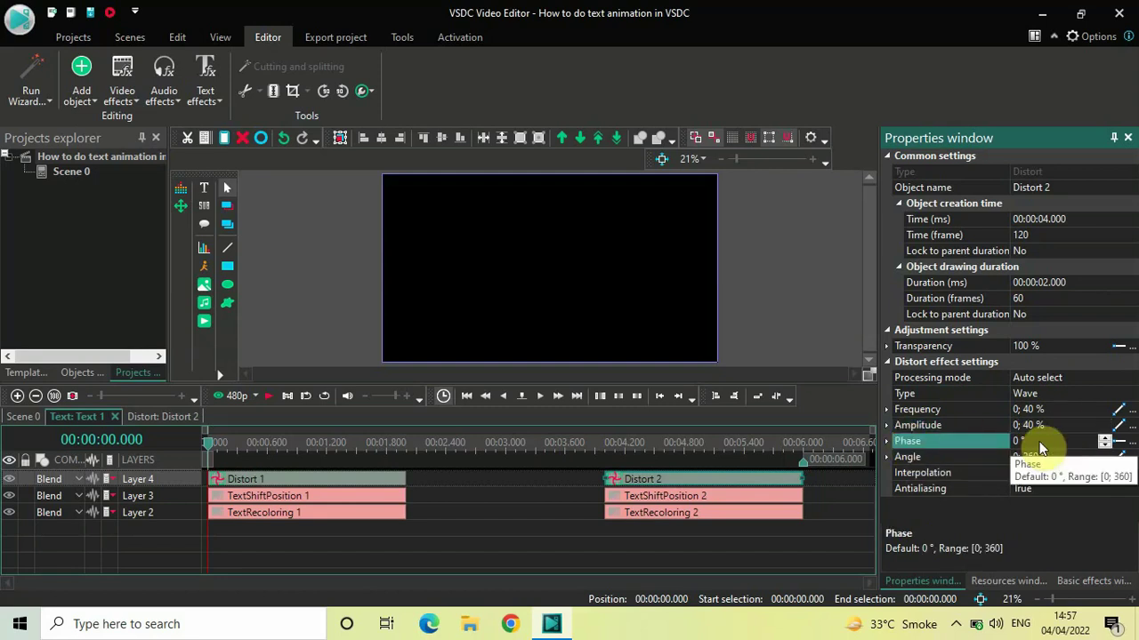
{"action": "left_click", "coordinate": [937, 458]}
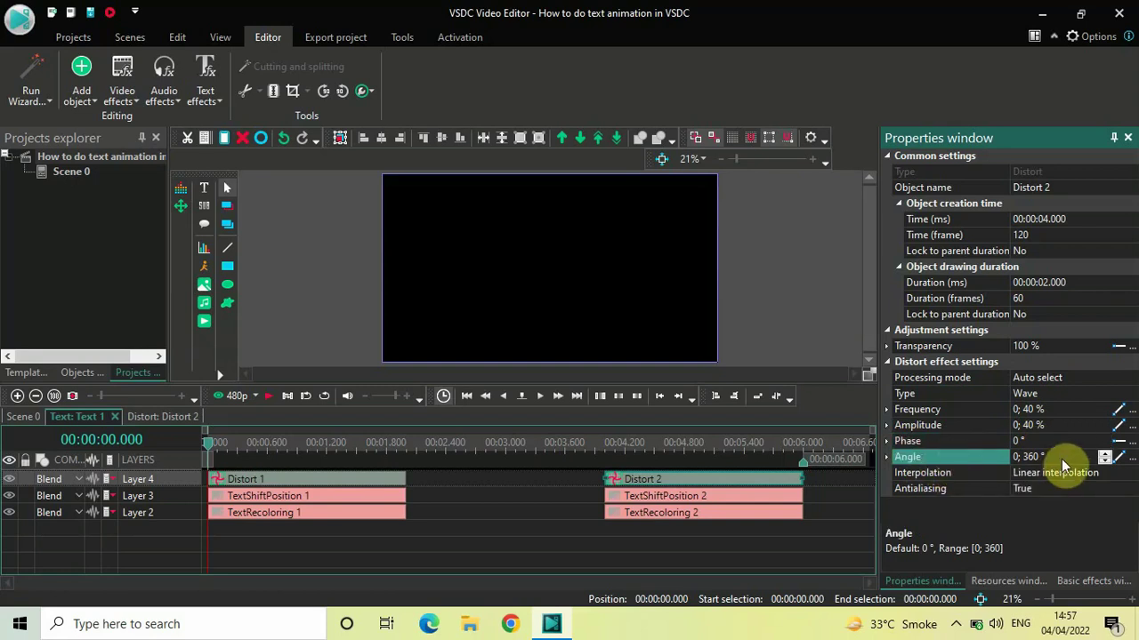
- Return to Scene 0, play the whole text animation, and start a 480p preview from the beginning
{"action": "left_click", "coordinate": [23, 417]}
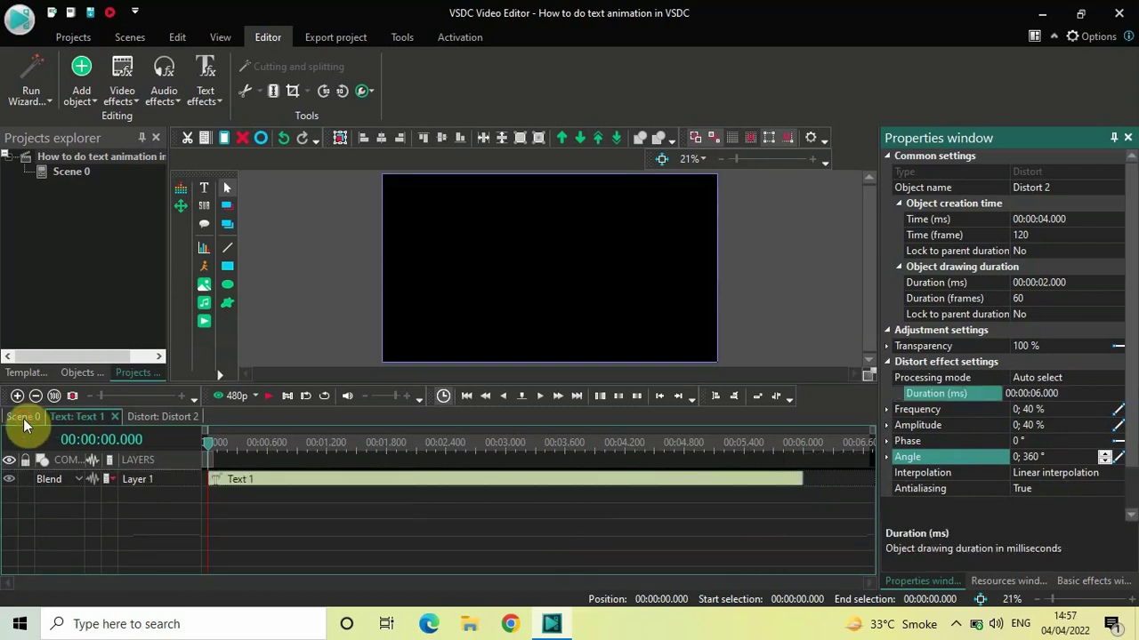
{"action": "left_click", "coordinate": [282, 271]}
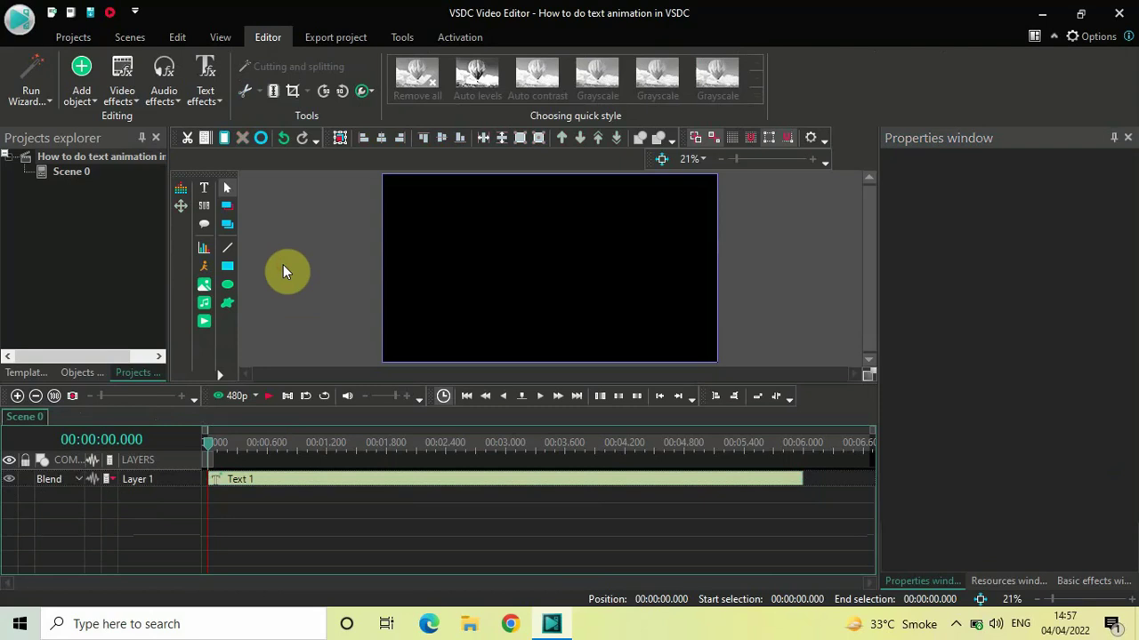
{"action": "key", "text": "space"}
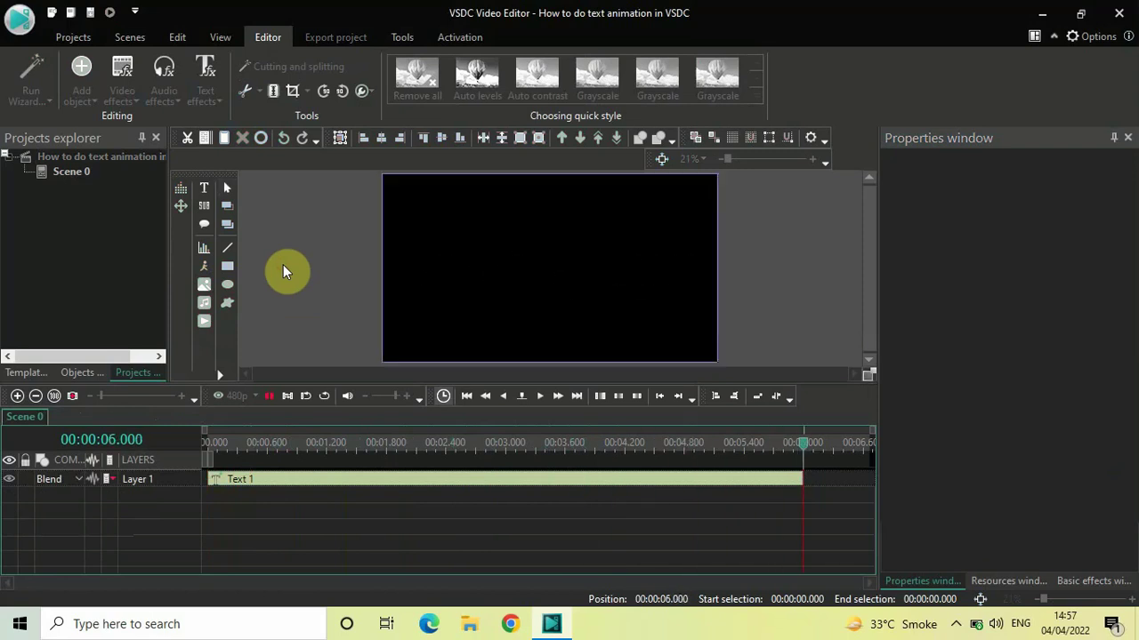
{"action": "left_click", "coordinate": [206, 454]}
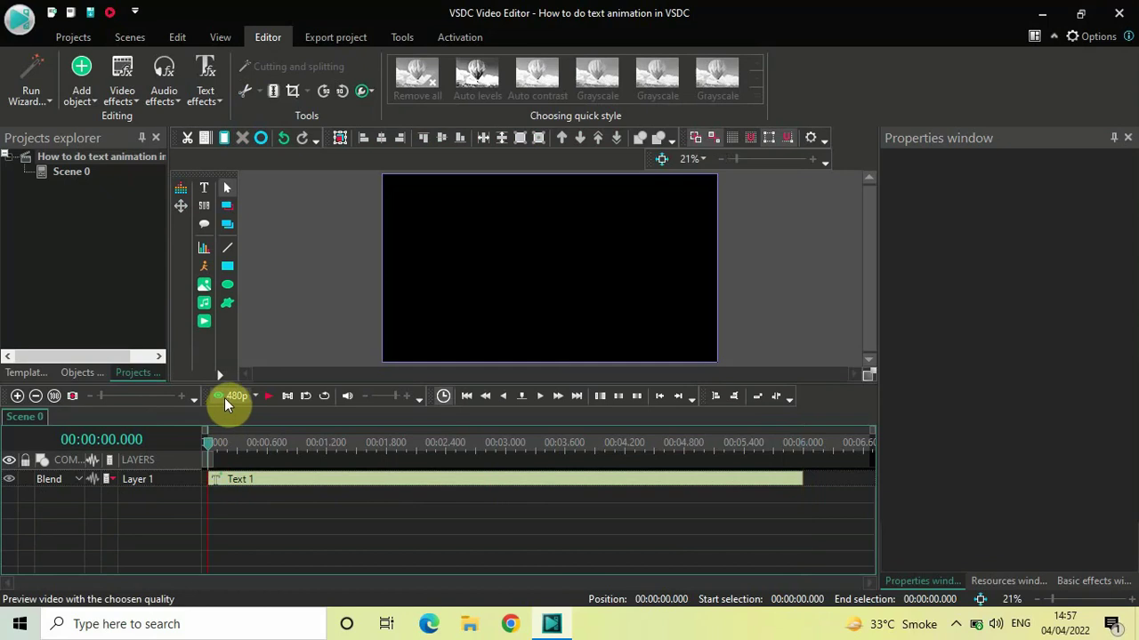
{"action": "left_click", "coordinate": [226, 398]}
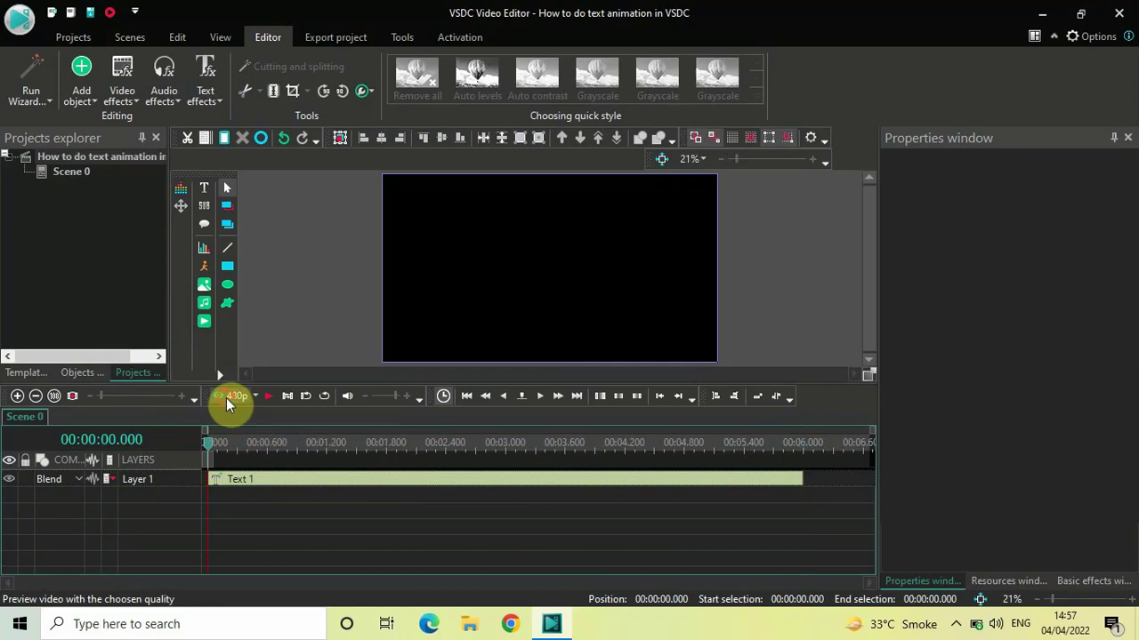